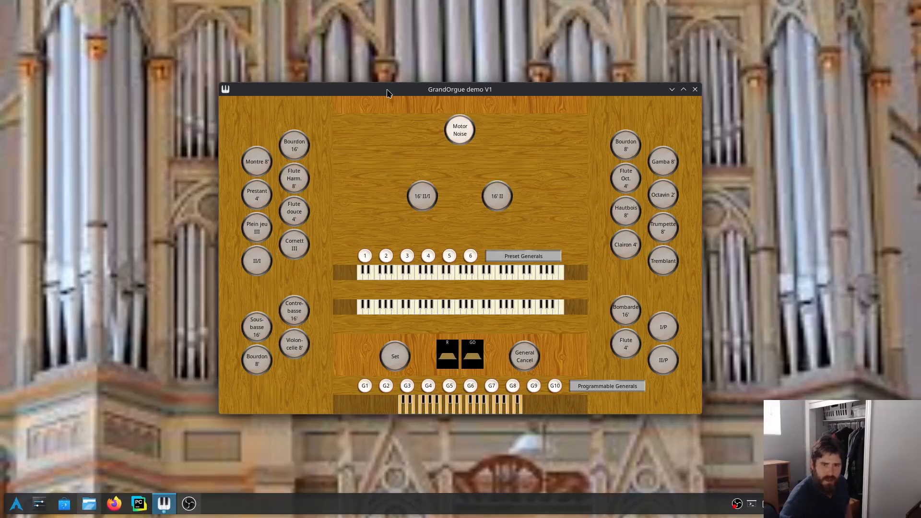
- Stretch the main window across the top of the screen, fill the space beneath with the organ console window, and save the organ
{"action": "left_click_drag", "start_coordinate": [387, 93], "coordinate": [143, 3]}
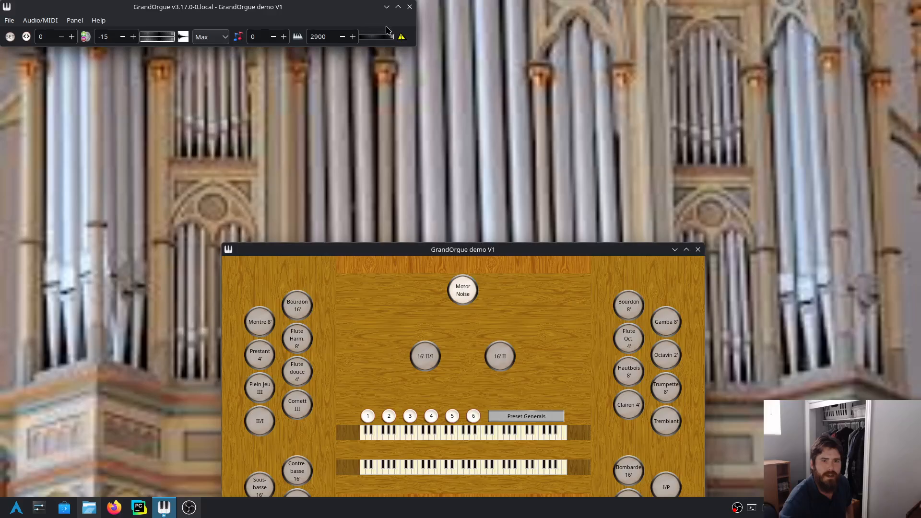
{"action": "left_click_drag", "start_coordinate": [419, 21], "coordinate": [917, 59]}
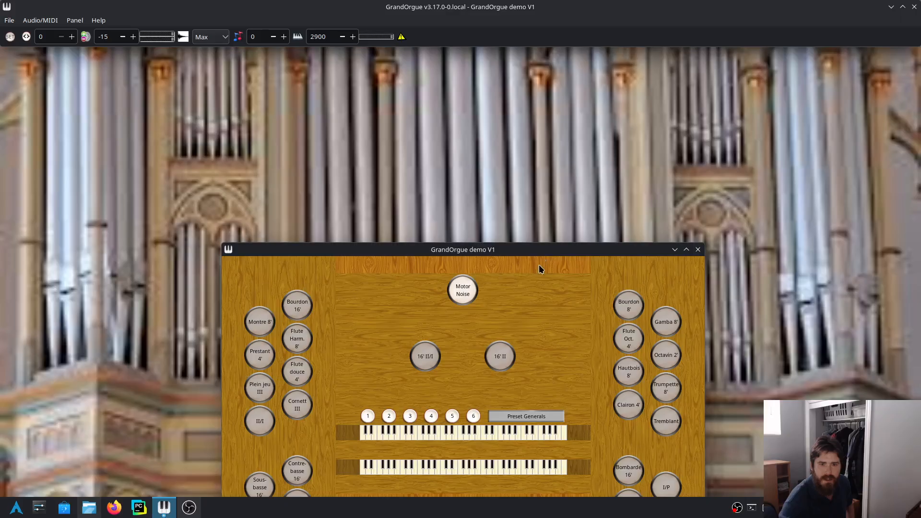
{"action": "left_click_drag", "start_coordinate": [544, 249], "coordinate": [321, 53]}
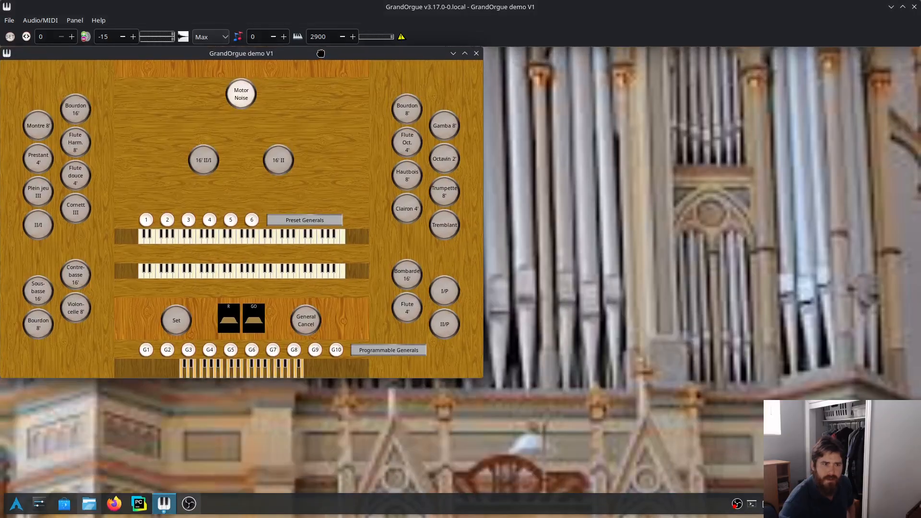
{"action": "left_click_drag", "start_coordinate": [485, 91], "coordinate": [897, 280]}
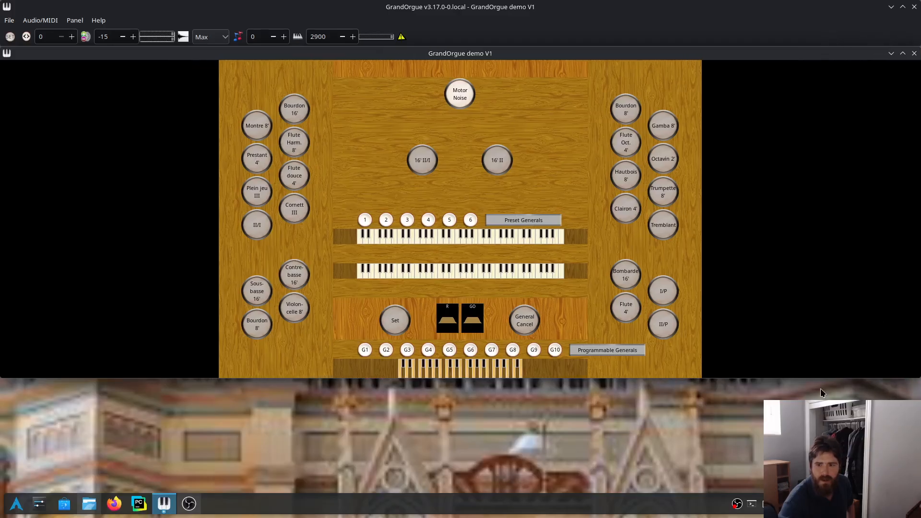
{"action": "left_click_drag", "start_coordinate": [826, 378], "coordinate": [826, 497]}
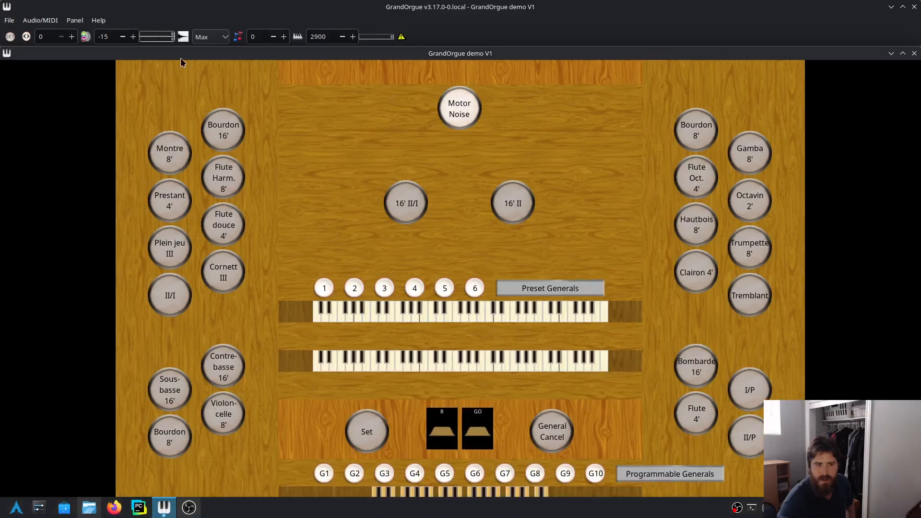
{"action": "left_click", "coordinate": [9, 21]}
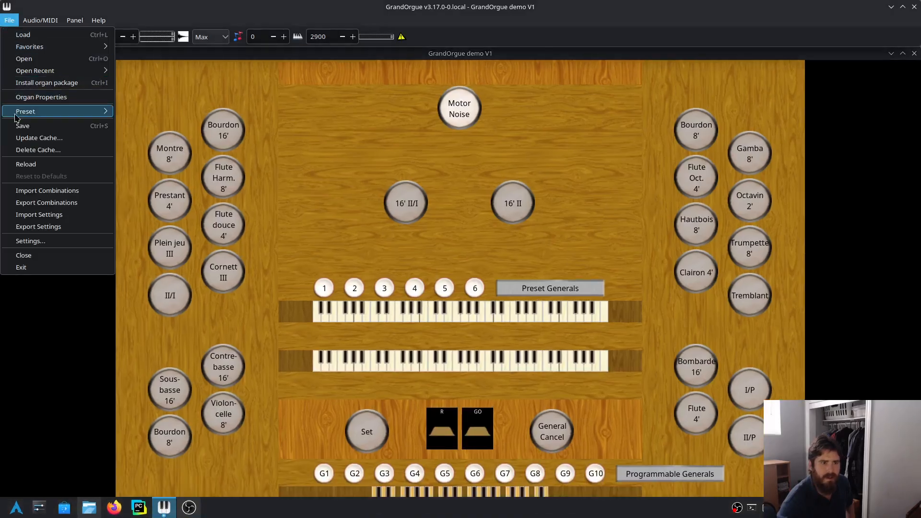
{"action": "left_click", "coordinate": [23, 127]}
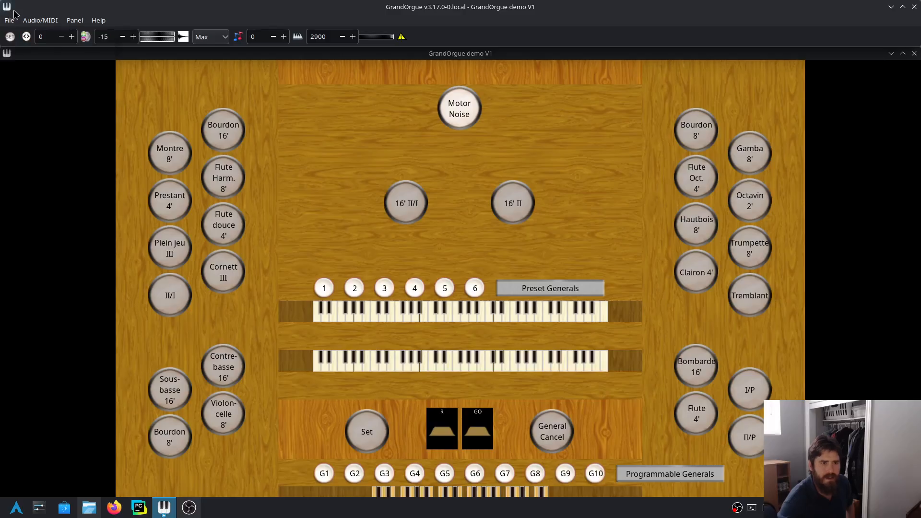
- Enable lossless compression and cache compression in the program settings, and reload the sample set, dismissing the log messages
{"action": "left_click", "coordinate": [10, 23]}
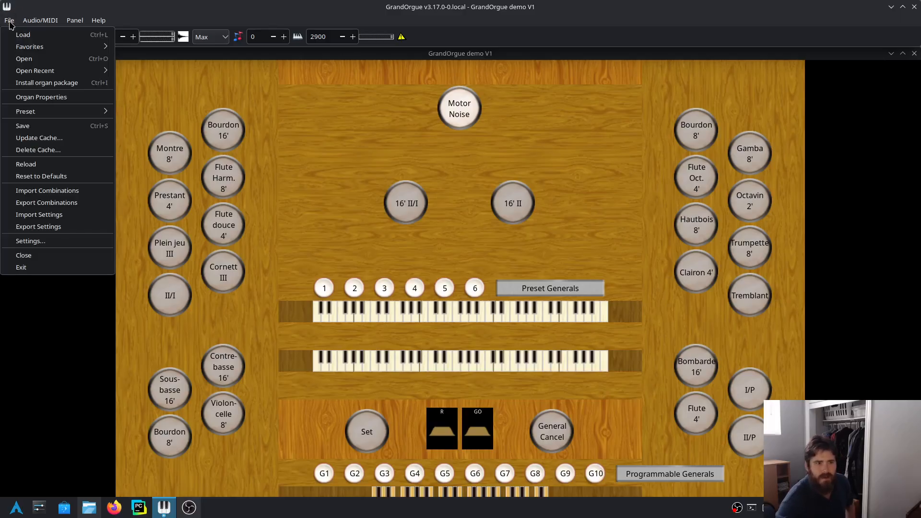
{"action": "left_click", "coordinate": [23, 242]}
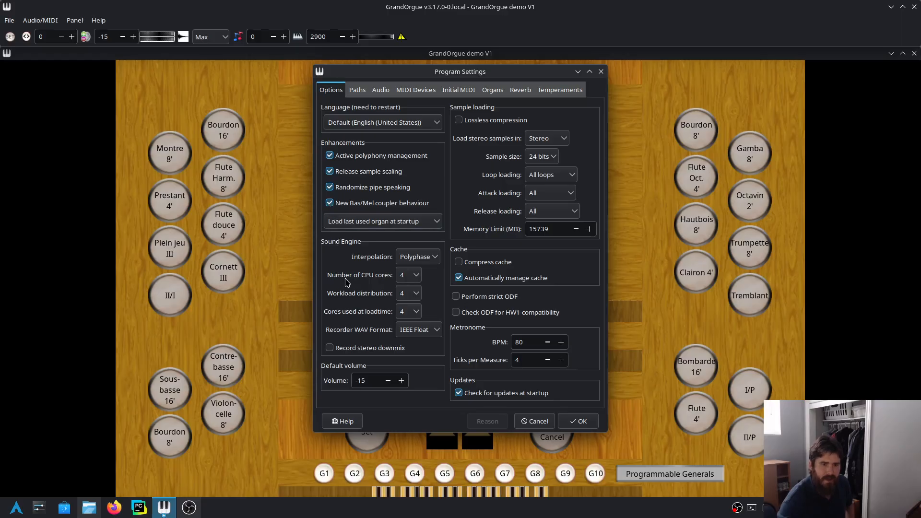
{"action": "left_click", "coordinate": [458, 262]}
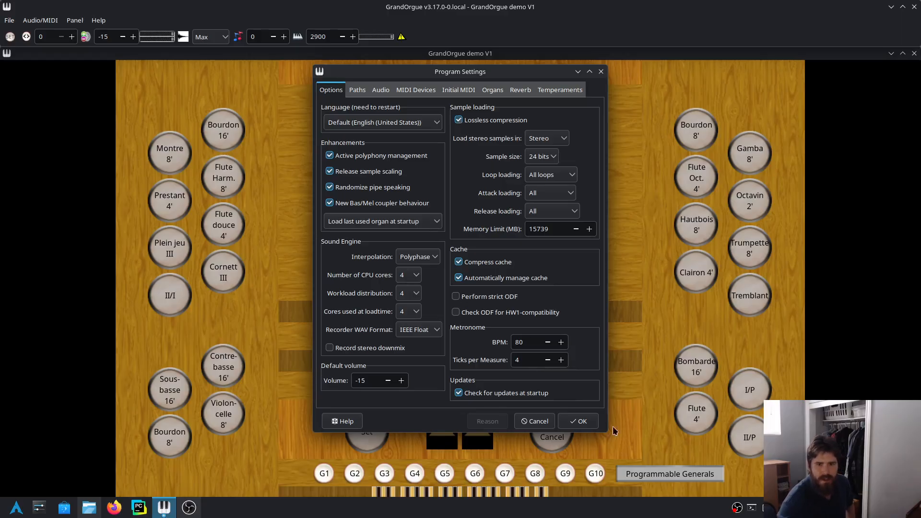
{"action": "left_click", "coordinate": [577, 422]}
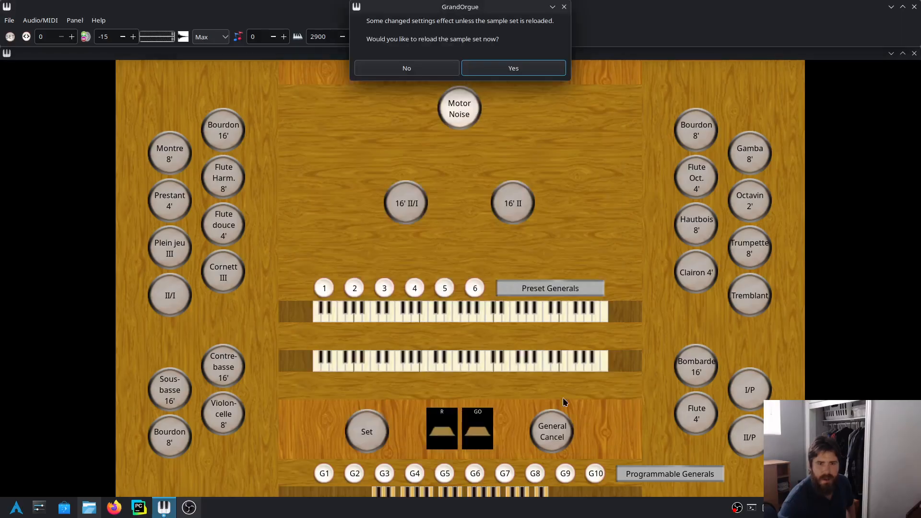
{"action": "left_click", "coordinate": [520, 72]}
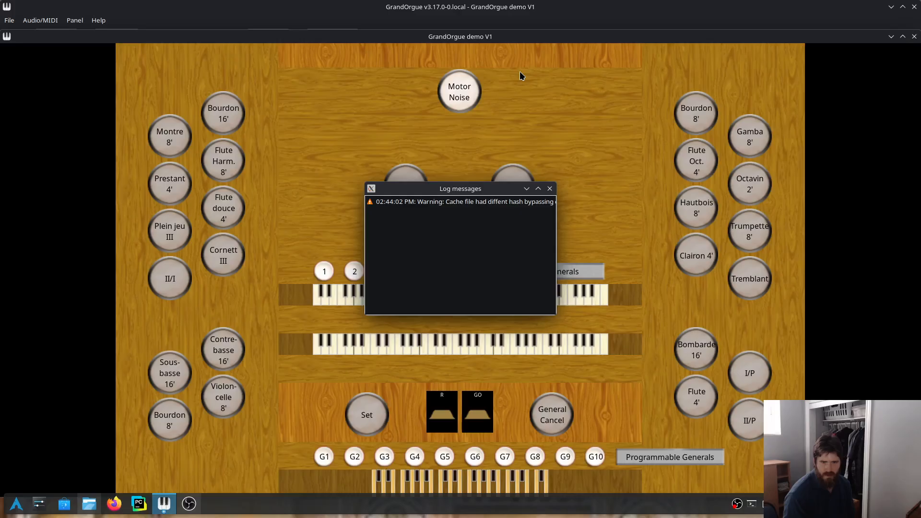
{"action": "left_click", "coordinate": [550, 189]}
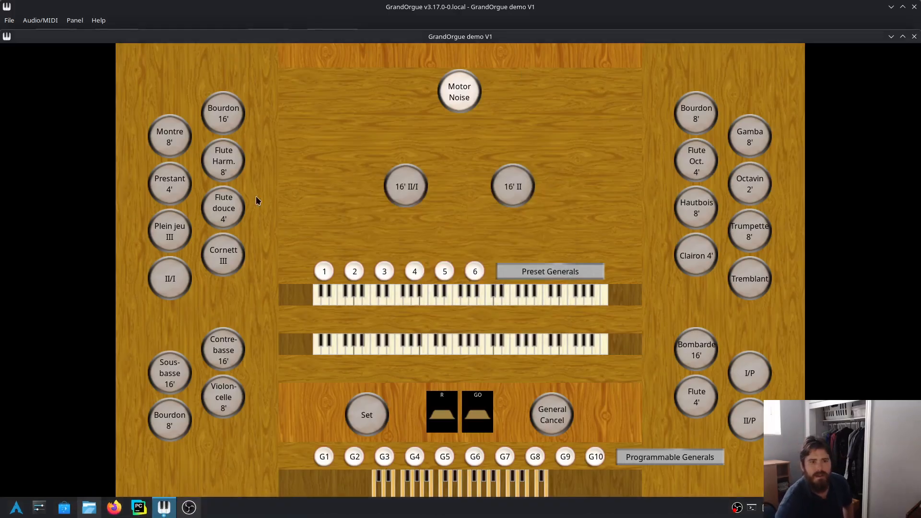
- Draw the Prestant 4', Flute douce 4', Flute Harm. 8' and Montre 8' stops as a trial, and retire them again
{"action": "left_click", "coordinate": [175, 188]}
{"action": "left_click", "coordinate": [209, 215]}
{"action": "left_click", "coordinate": [225, 168]}
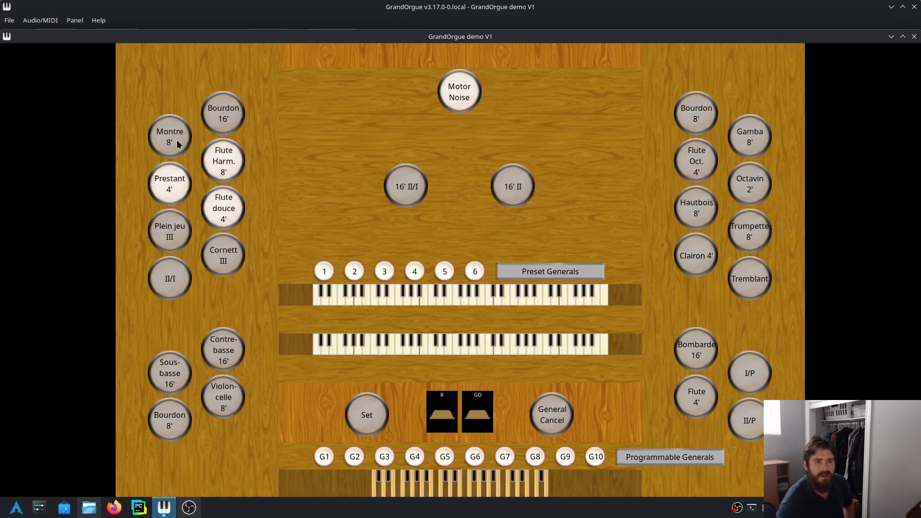
{"action": "left_click", "coordinate": [178, 143]}
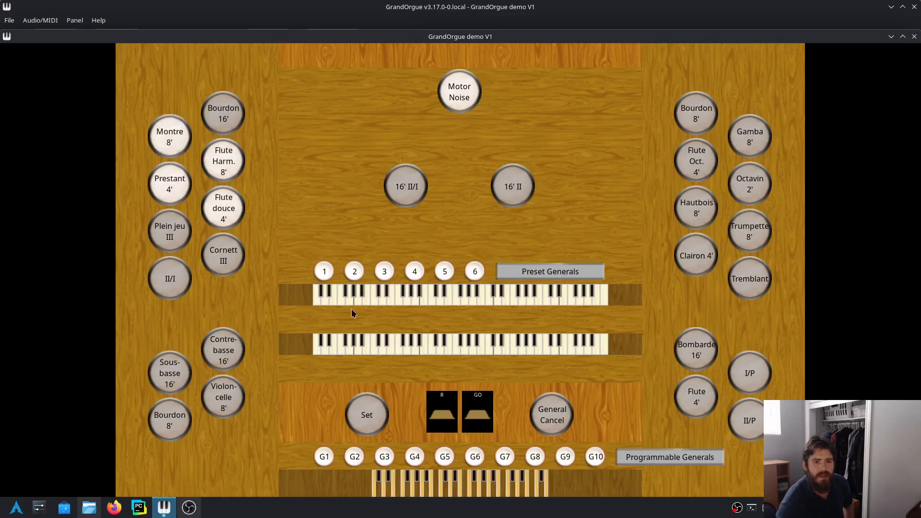
{"action": "left_click", "coordinate": [224, 210]}
{"action": "left_click", "coordinate": [223, 161]}
{"action": "left_click", "coordinate": [170, 184]}
{"action": "left_click", "coordinate": [169, 144]}
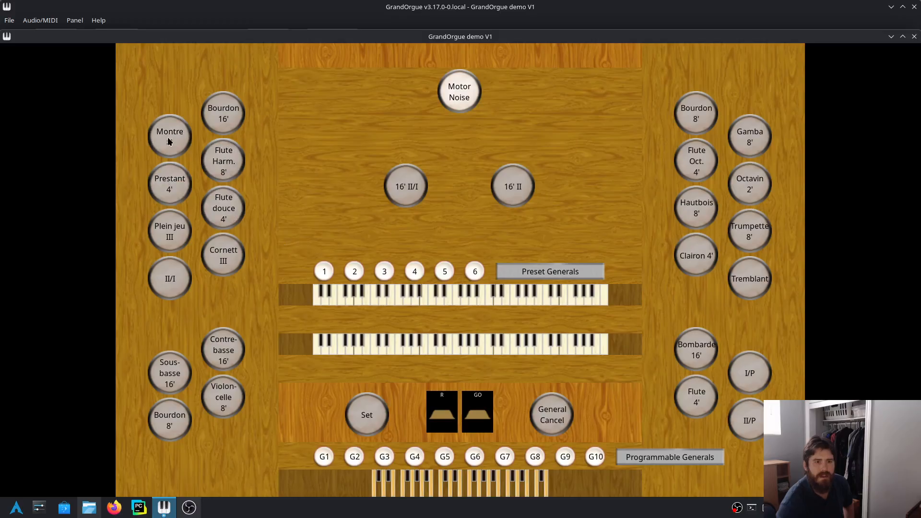
- Change the audio output device to "RtAudio: pulse: Built-in Audio Analog Surround 5.1" in the program settings and apply it
{"action": "left_click", "coordinate": [8, 20]}
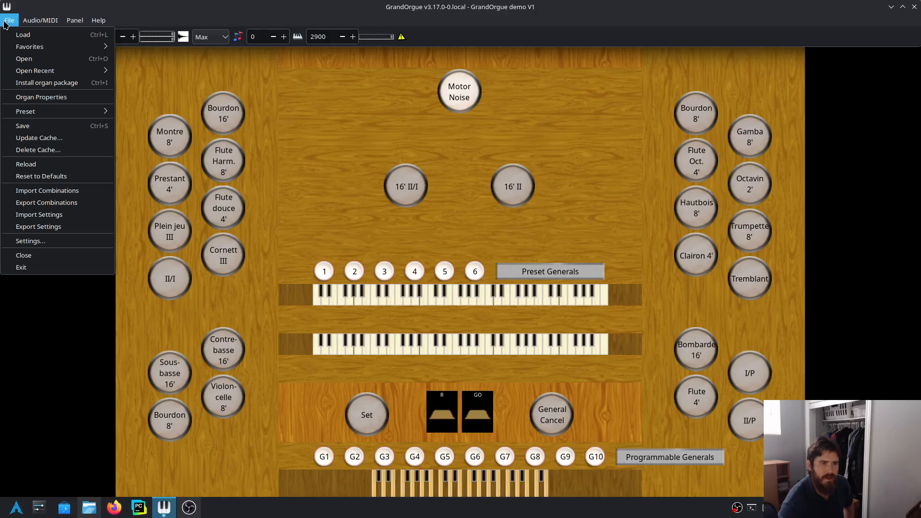
{"action": "left_click", "coordinate": [31, 240]}
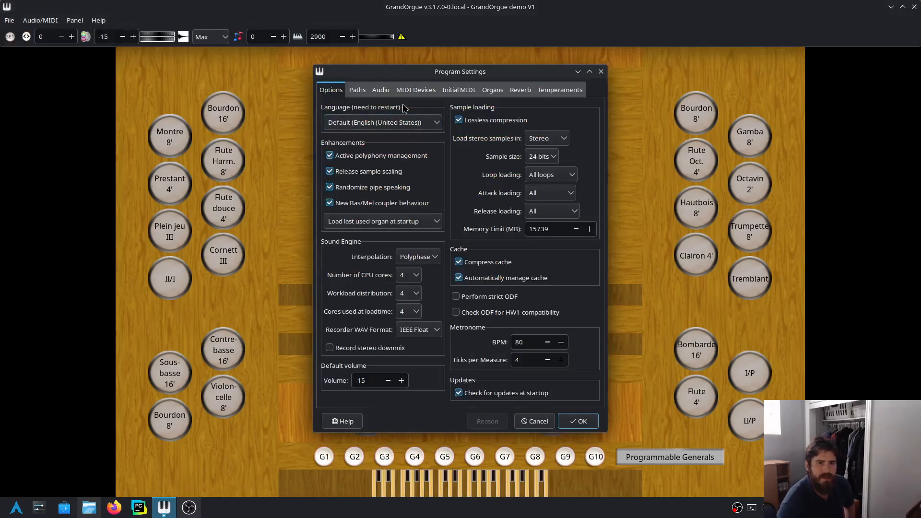
{"action": "left_click", "coordinate": [357, 91]}
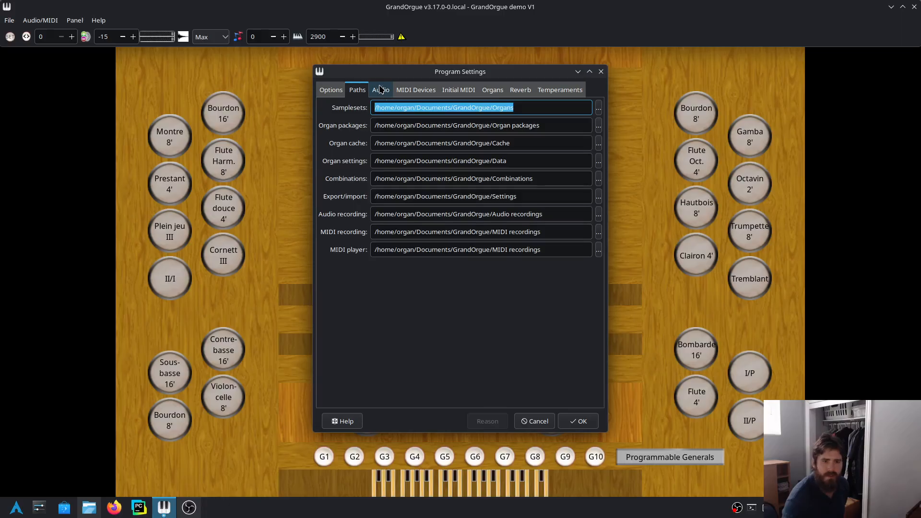
{"action": "left_click", "coordinate": [381, 92]}
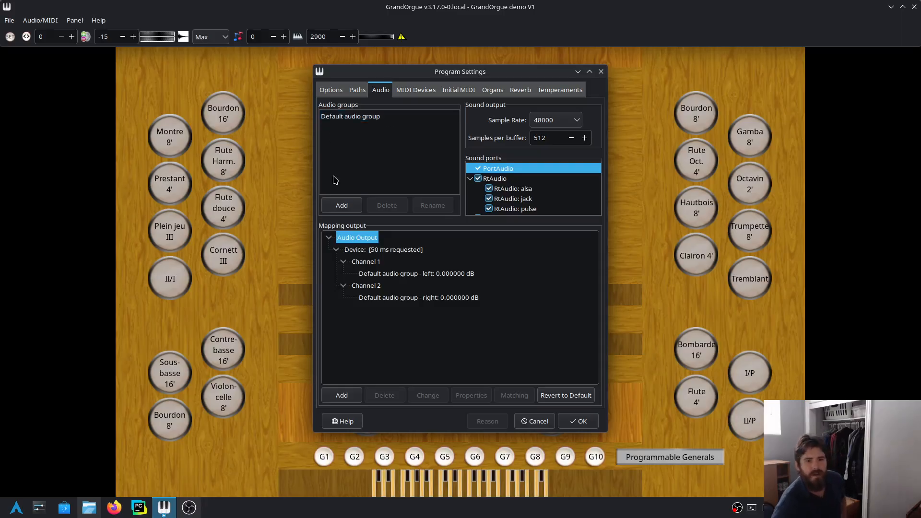
{"action": "left_click", "coordinate": [384, 252]}
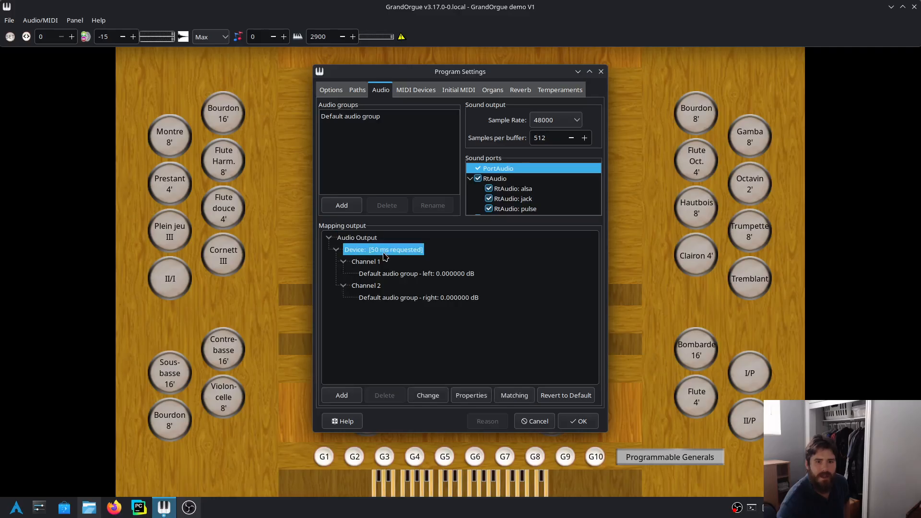
{"action": "left_click", "coordinate": [428, 396]}
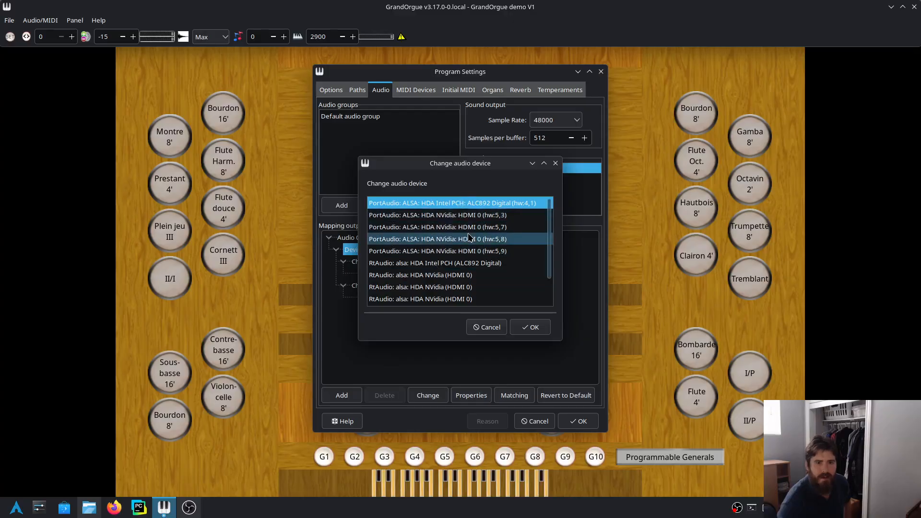
{"action": "scroll", "coordinate": [470, 239], "scroll_direction": "down", "scroll_amount": 1}
{"action": "scroll", "coordinate": [470, 241], "scroll_direction": "down", "scroll_amount": 2}
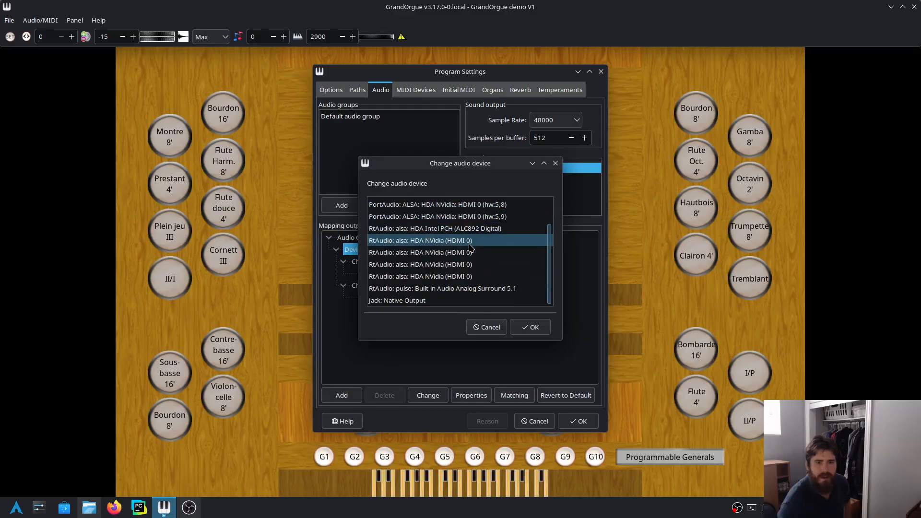
{"action": "left_click", "coordinate": [435, 290]}
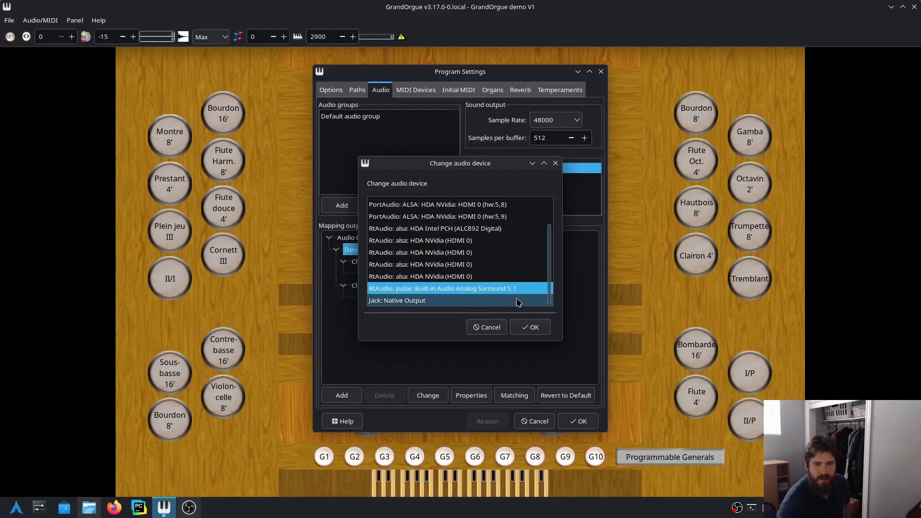
{"action": "left_click", "coordinate": [531, 334]}
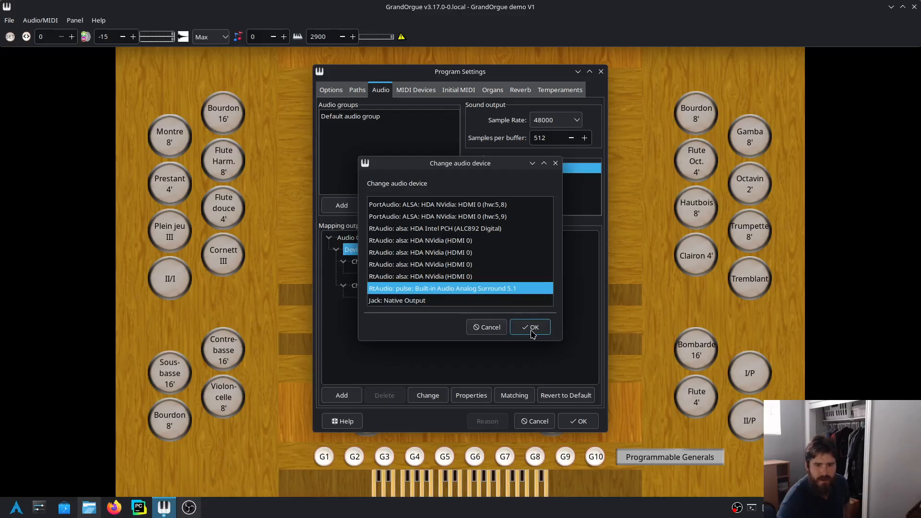
{"action": "left_click", "coordinate": [580, 422]}
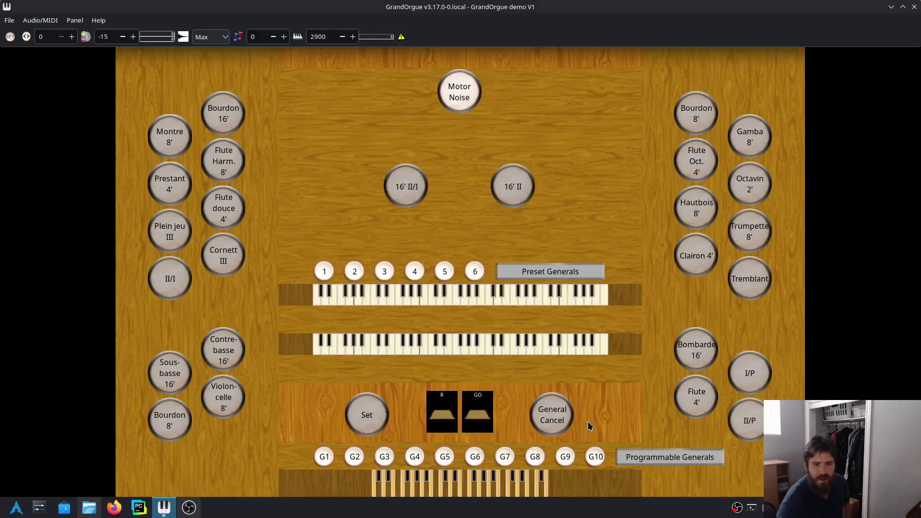
- Test the new audio output with Montre 8', Flute Harm. 8', Prestant 4' and Flute douce 4' drawn, and turn these stops off
{"action": "left_click", "coordinate": [177, 132]}
{"action": "left_click", "coordinate": [217, 168]}
{"action": "left_click", "coordinate": [179, 191]}
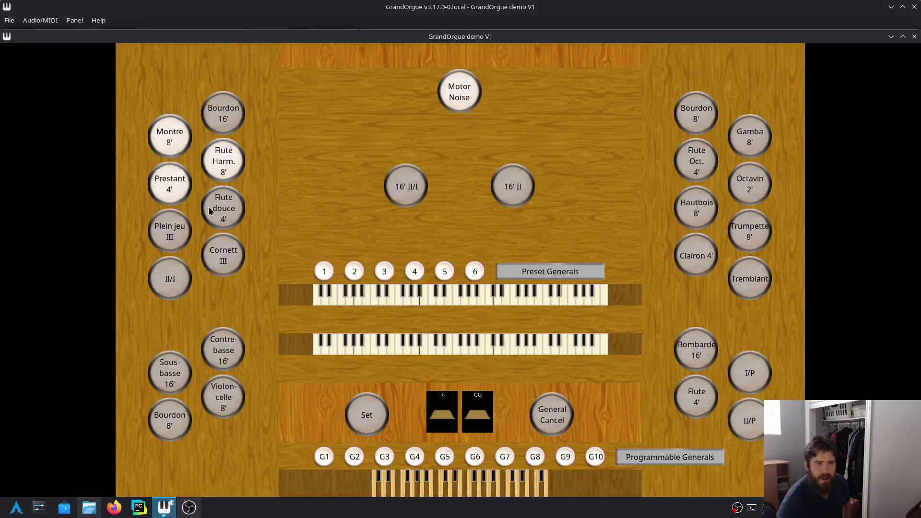
{"action": "left_click", "coordinate": [226, 218]}
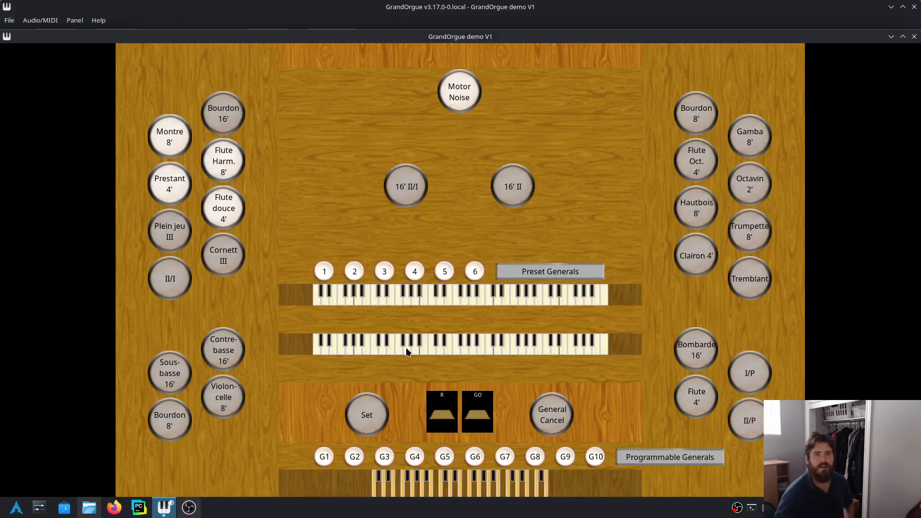
{"action": "left_click", "coordinate": [223, 211]}
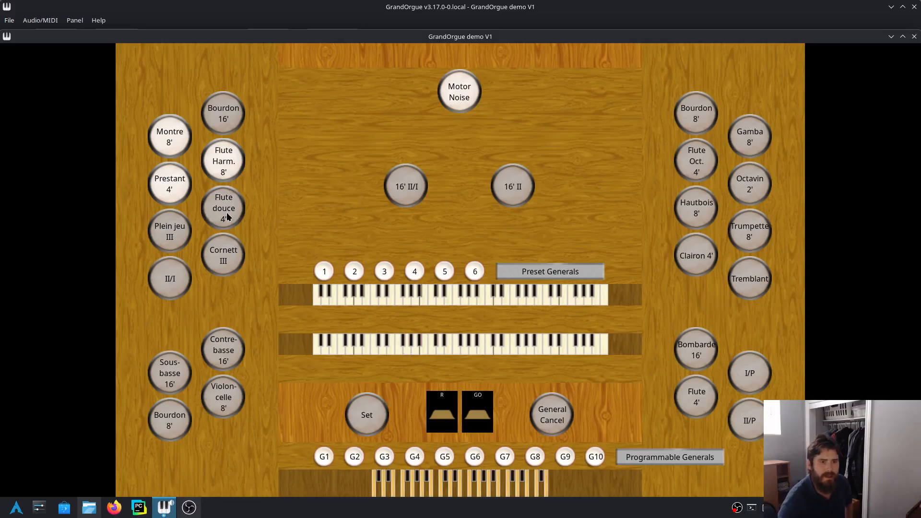
{"action": "left_click", "coordinate": [226, 153]}
{"action": "left_click", "coordinate": [181, 136]}
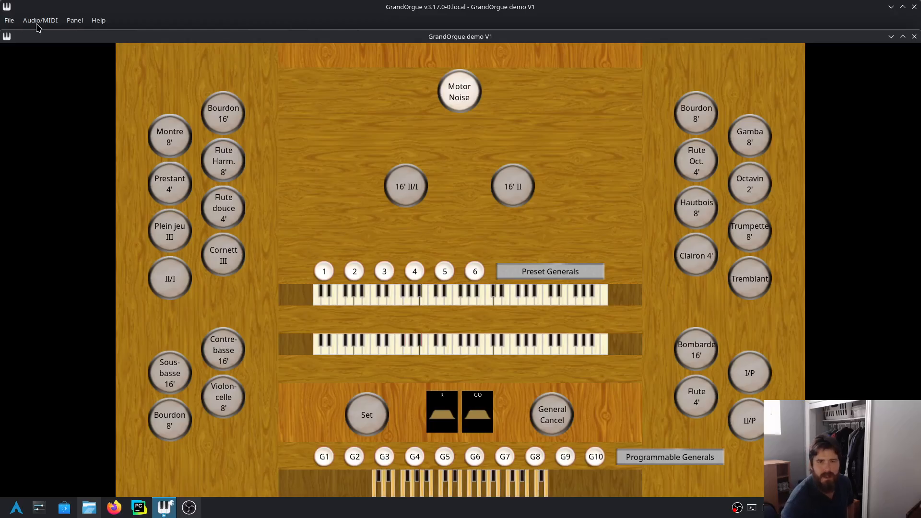
- Disable the jack MIDI port in the MIDI device settings, keeping alsa enabled
{"action": "left_click", "coordinate": [10, 22]}
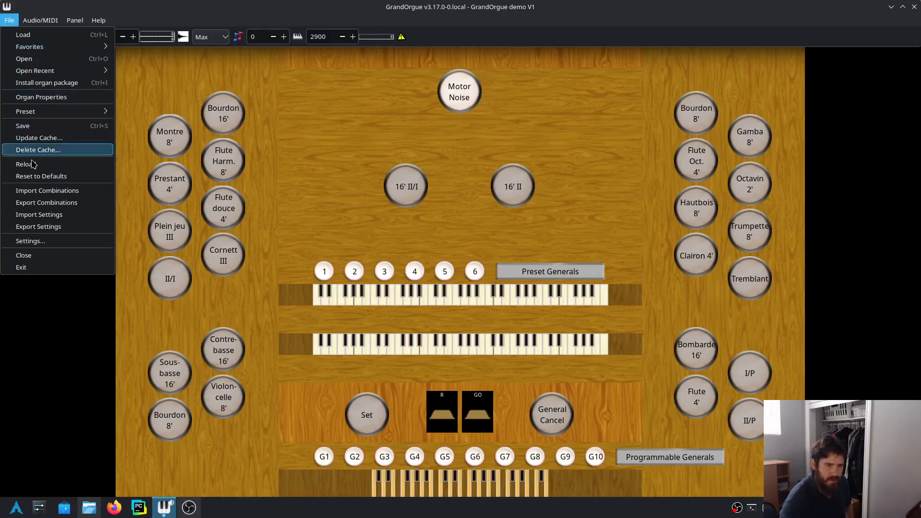
{"action": "left_click", "coordinate": [50, 242]}
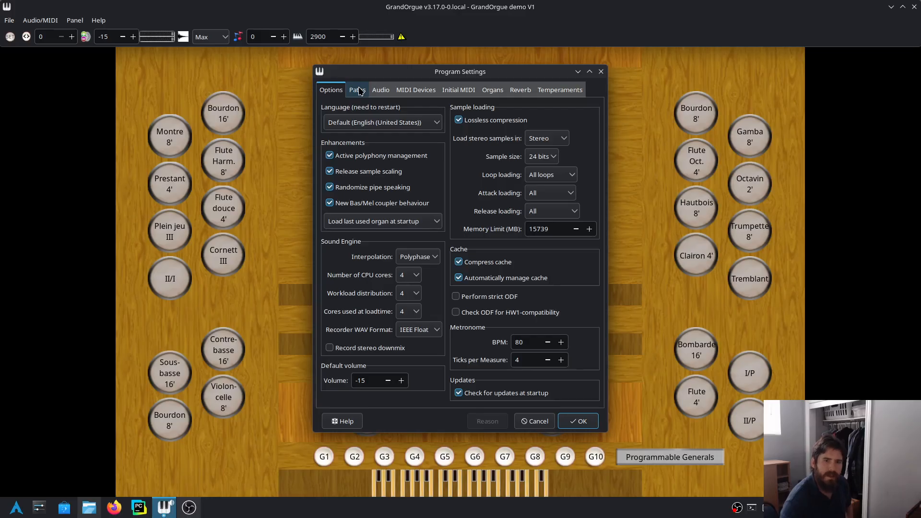
{"action": "left_click", "coordinate": [382, 91]}
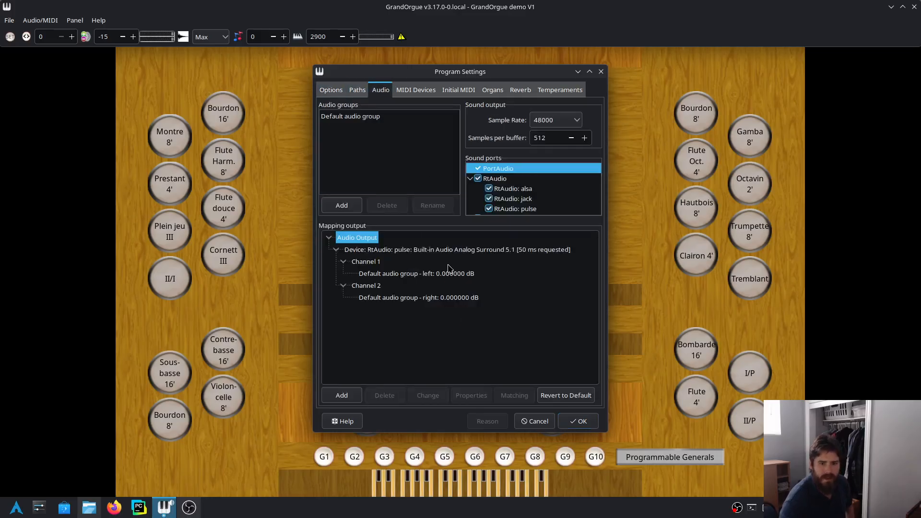
{"action": "left_click", "coordinate": [416, 91]}
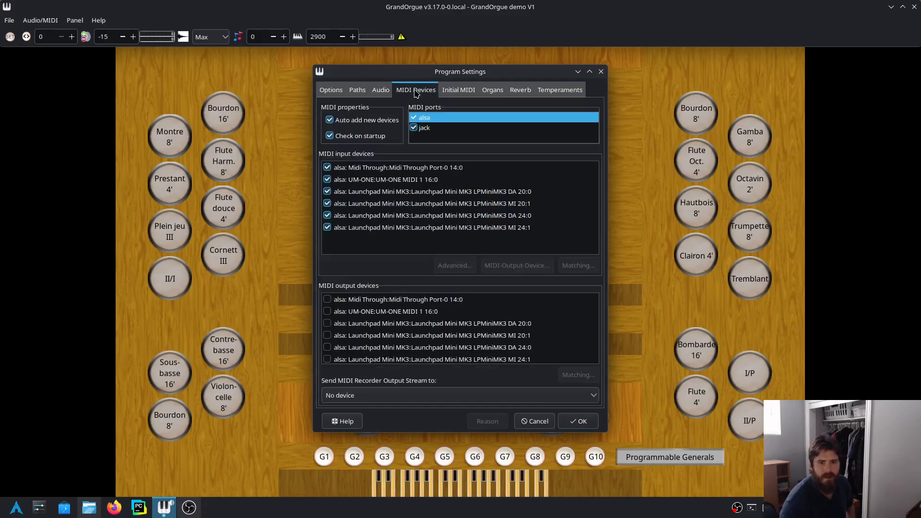
{"action": "left_click", "coordinate": [413, 128]}
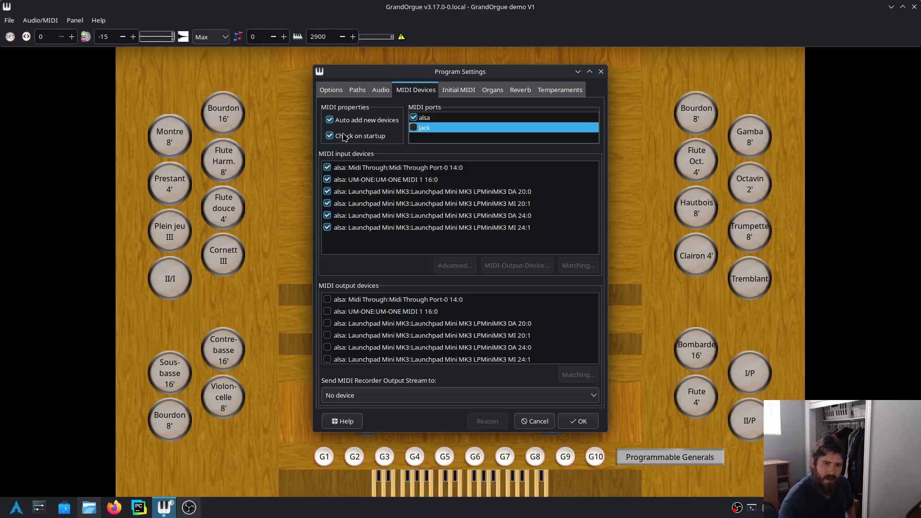
- Disable the Midi Through, Launchpad DA 20:0 and DA 24:0 MIDI inputs, and enable the Launchpad MI 20:1 and MI 24:1 MIDI outputs
{"action": "left_click", "coordinate": [326, 169]}
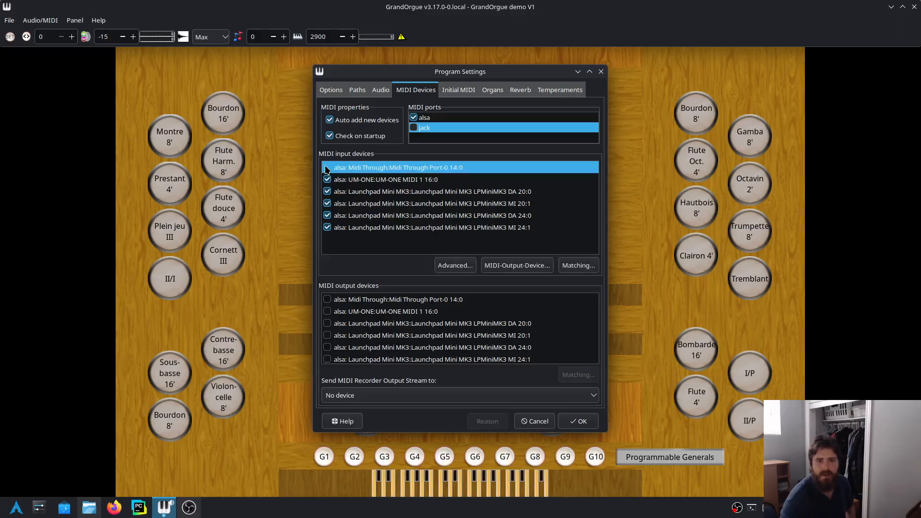
{"action": "left_click", "coordinate": [328, 193]}
{"action": "left_click", "coordinate": [326, 217]}
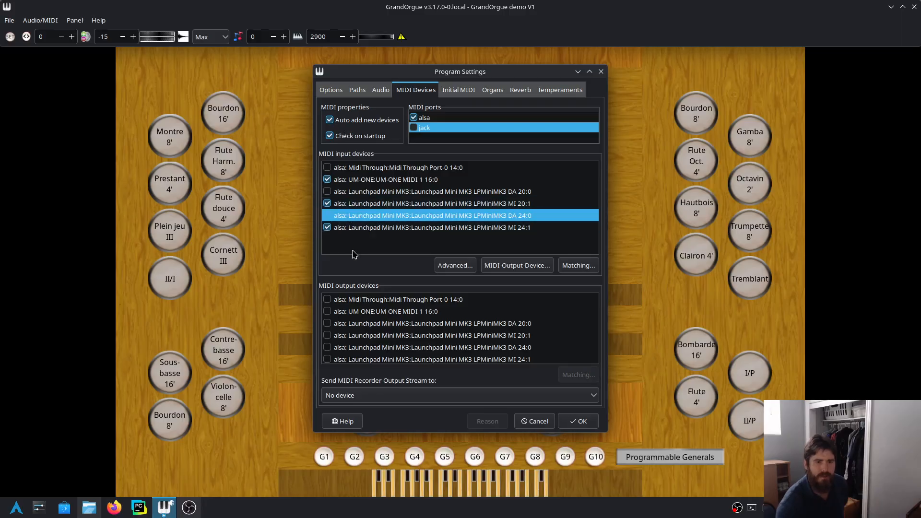
{"action": "left_click", "coordinate": [326, 336]}
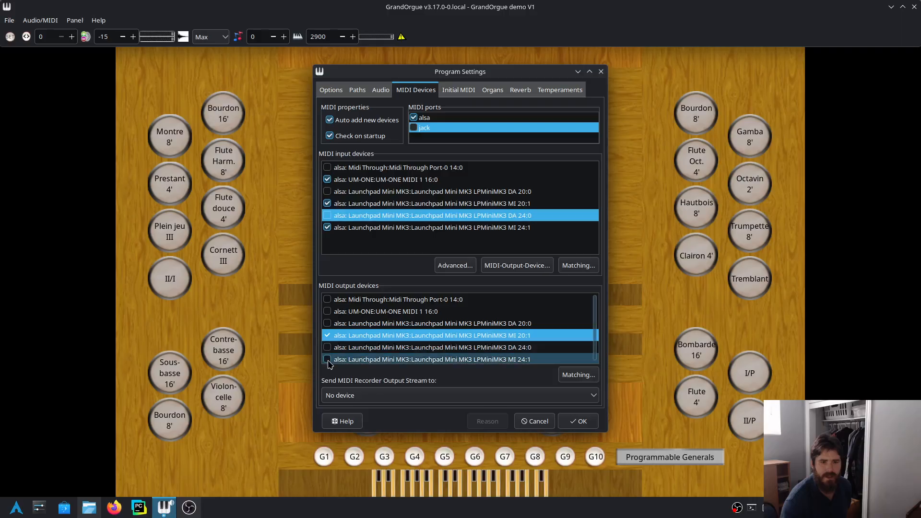
{"action": "left_click", "coordinate": [327, 360]}
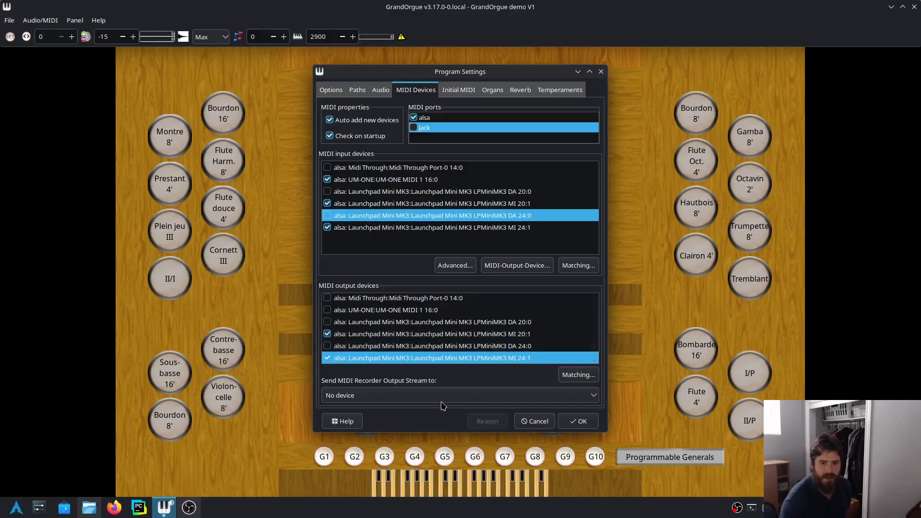
- Set the logical device name of the UM-ONE MIDI 1 16:0 input device to "Console" in its matching properties
{"action": "left_click", "coordinate": [474, 196]}
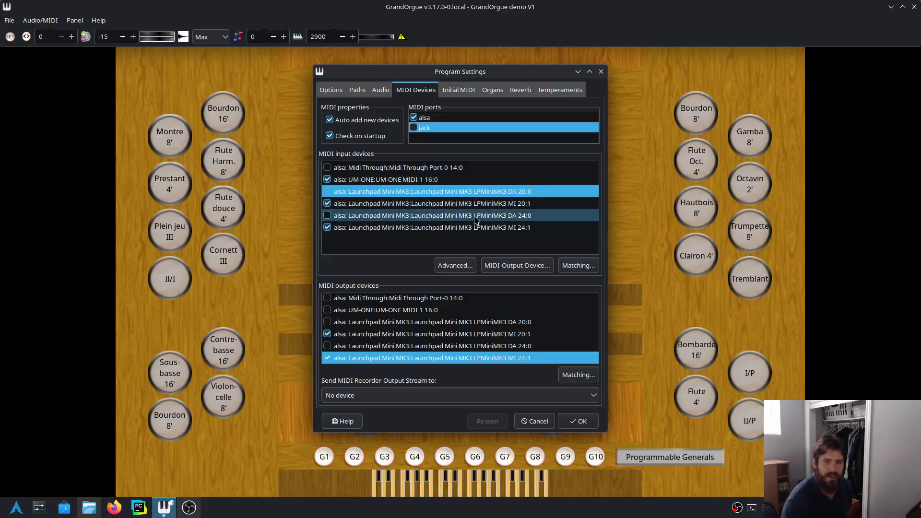
{"action": "left_click", "coordinate": [413, 176]}
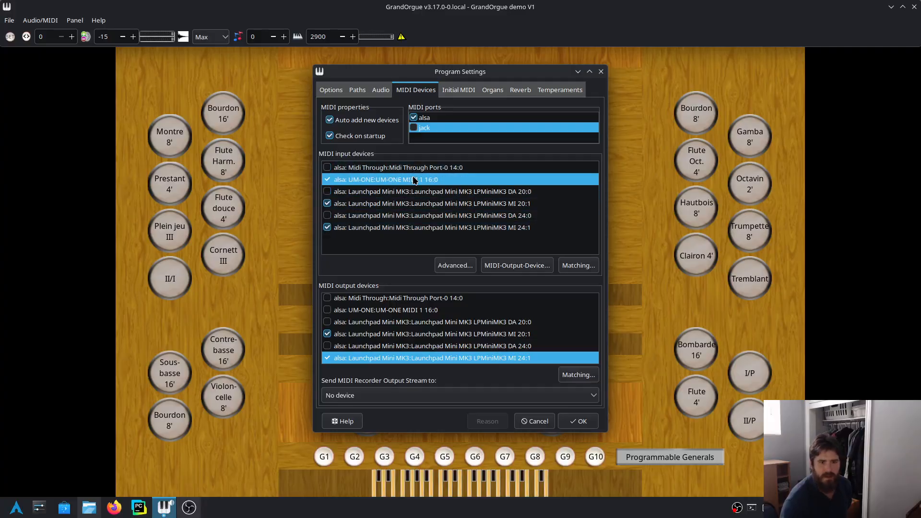
{"action": "left_click", "coordinate": [576, 267]}
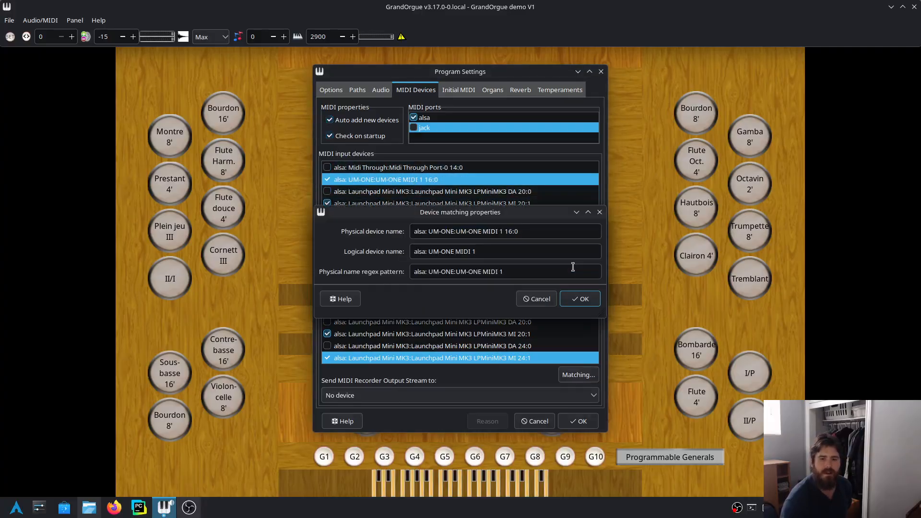
{"action": "triple_click", "coordinate": [476, 249]}
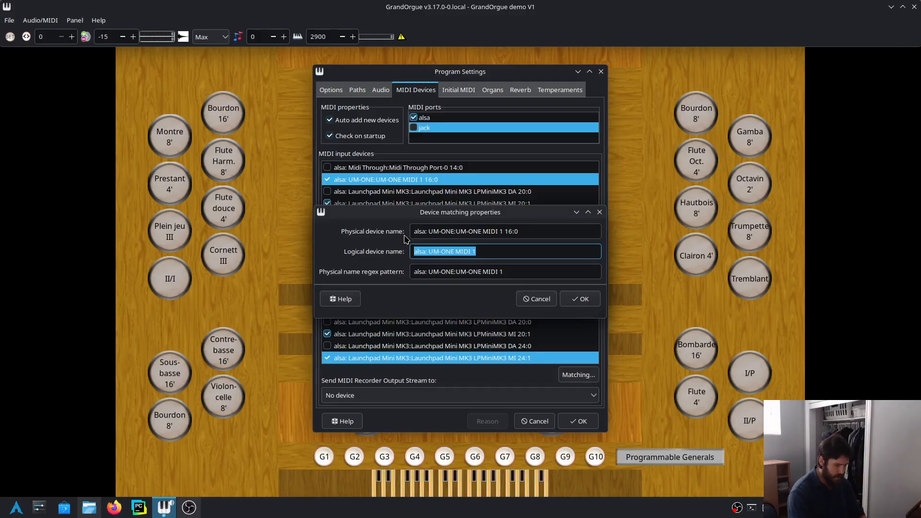
{"action": "type", "text": "Console"}
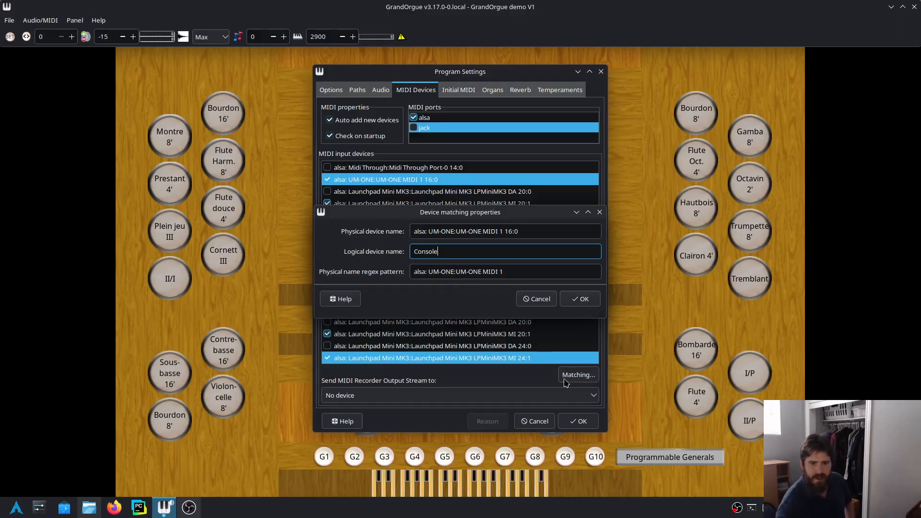
{"action": "left_click", "coordinate": [584, 299]}
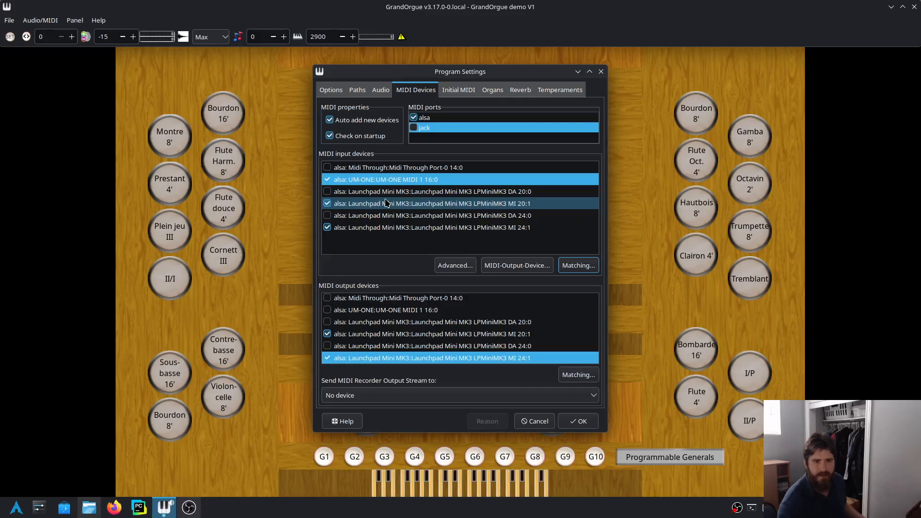
- Check the matching properties of the Launchpad MI 20:1 and MI 24:1 input devices, and apply the program settings
{"action": "left_click", "coordinate": [411, 210]}
{"action": "left_click", "coordinate": [579, 265]}
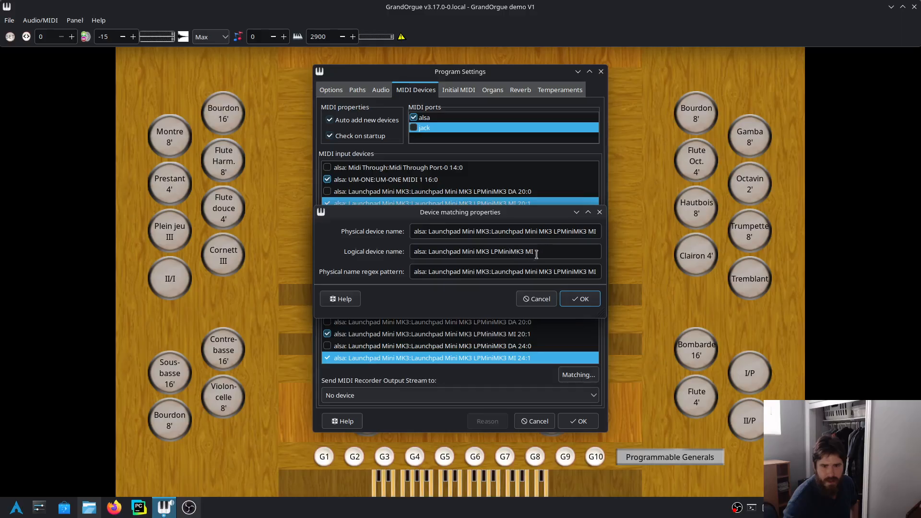
{"action": "left_click", "coordinate": [579, 299]}
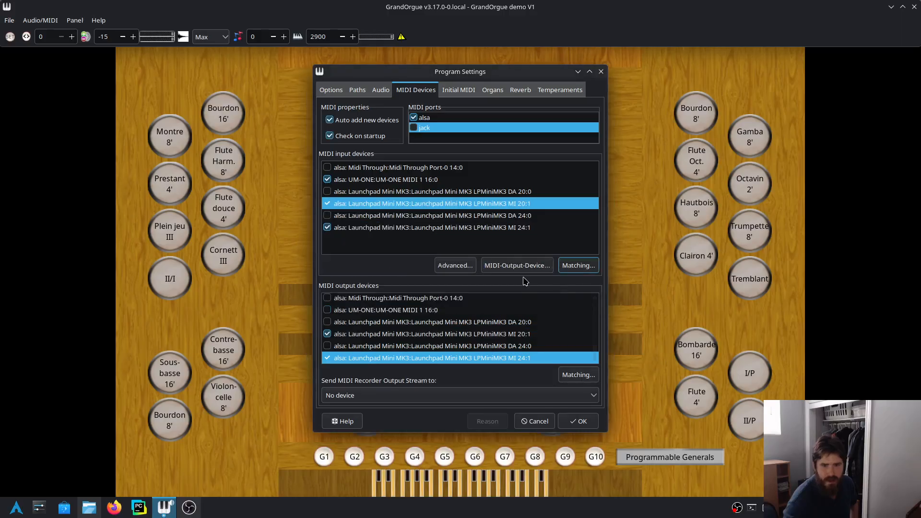
{"action": "left_click", "coordinate": [503, 227]}
{"action": "left_click", "coordinate": [577, 265]}
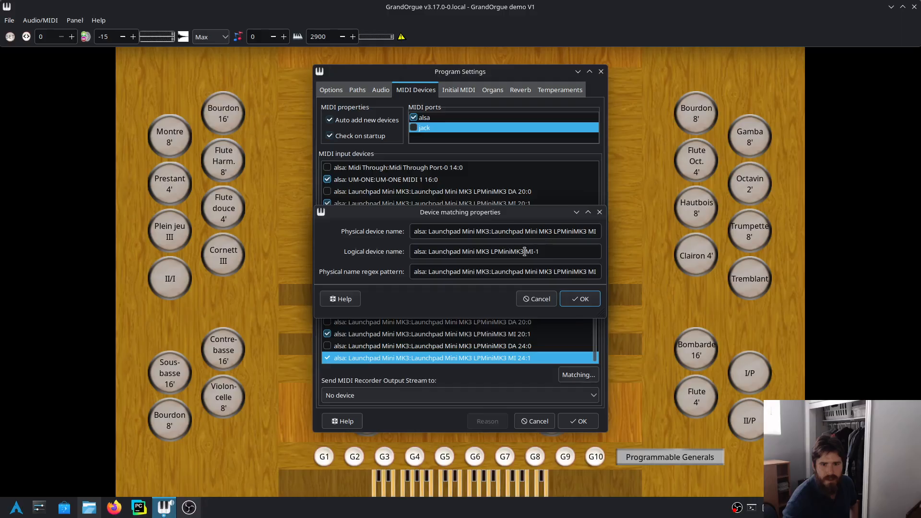
{"action": "left_click", "coordinate": [599, 212]}
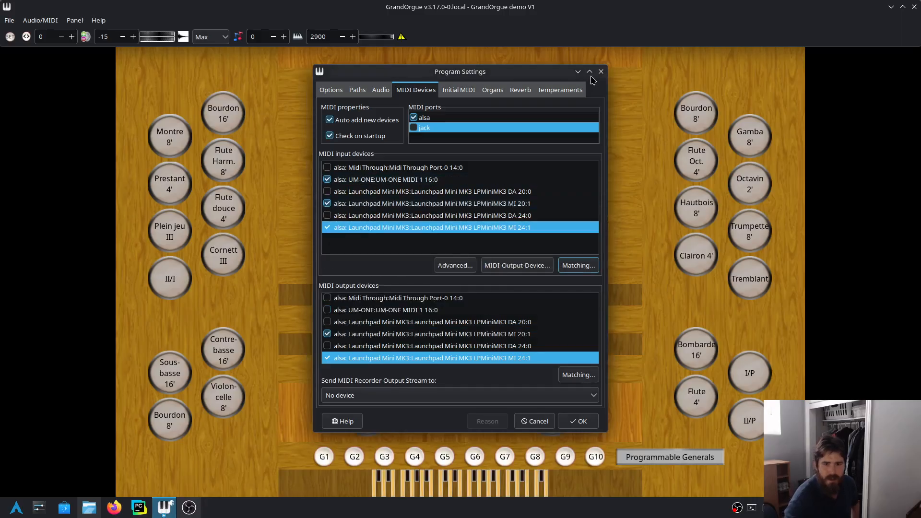
{"action": "left_click", "coordinate": [581, 422]}
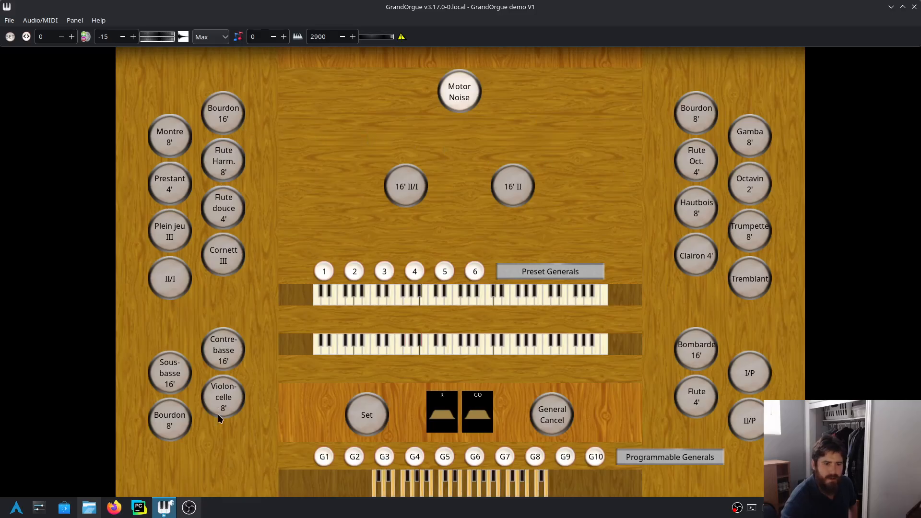
- Map the Contrebasse 16' stop to a Launchpad pad by complex MIDI setup detection, using 9x Note On Toggle, channel 1, data 11
{"action": "left_click", "coordinate": [227, 349]}
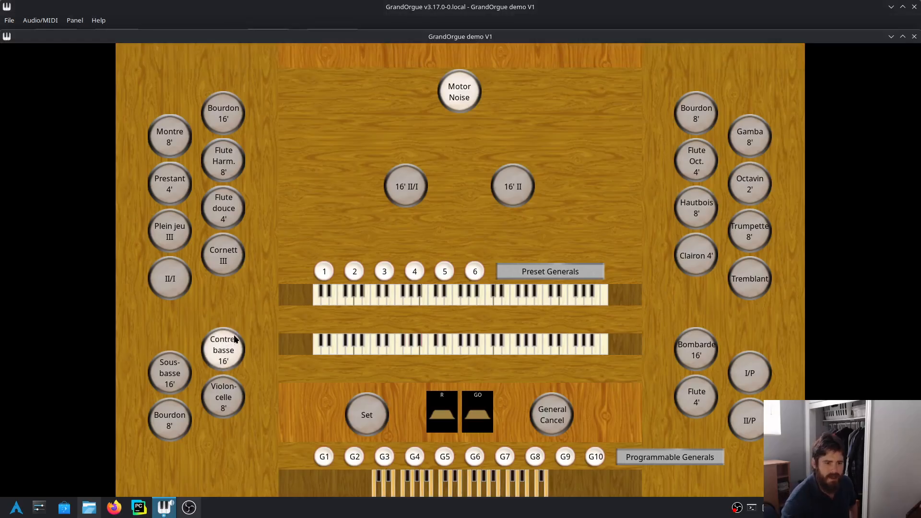
{"action": "left_click", "coordinate": [227, 361]}
{"action": "right_click", "coordinate": [227, 361]}
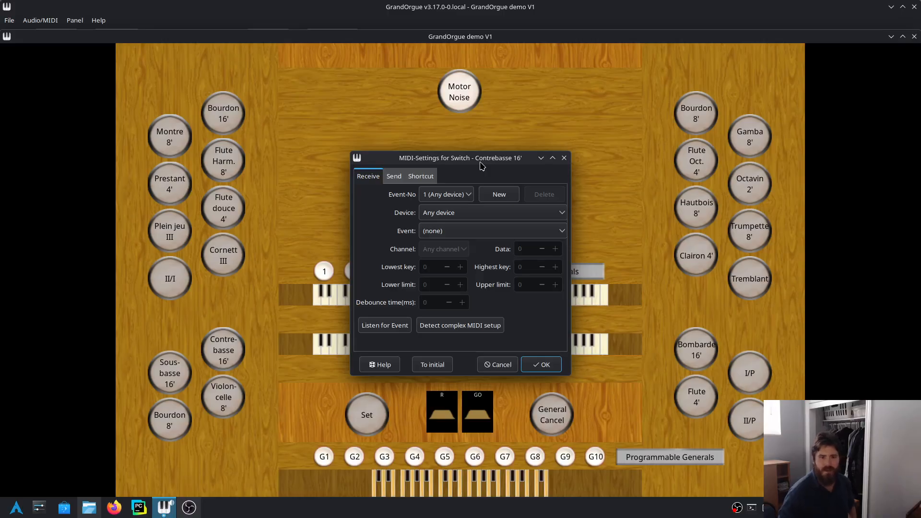
{"action": "left_click", "coordinate": [449, 326]}
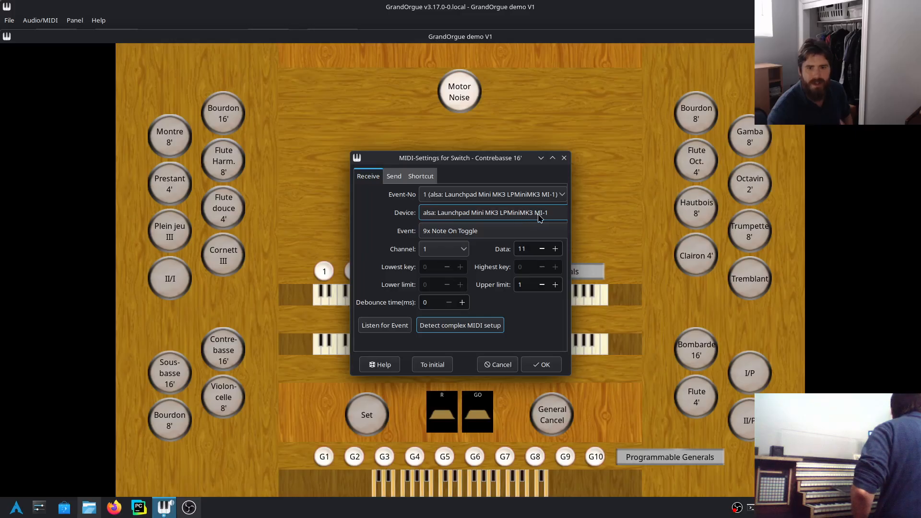
{"action": "left_click", "coordinate": [554, 366]}
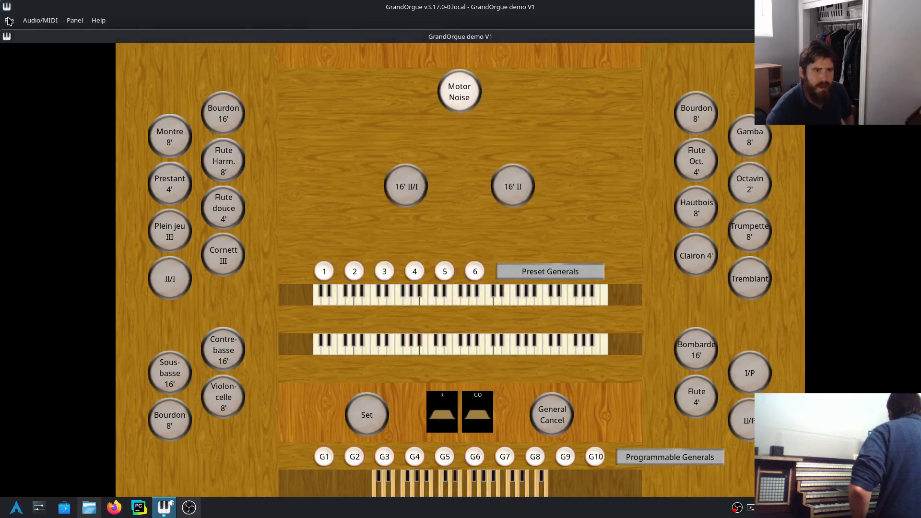
- Set the logical device name of the Launchpad MI 24:1 MIDI input to "Left Launchpad" in the program settings
{"action": "left_click", "coordinate": [8, 21]}
{"action": "left_click", "coordinate": [43, 241]}
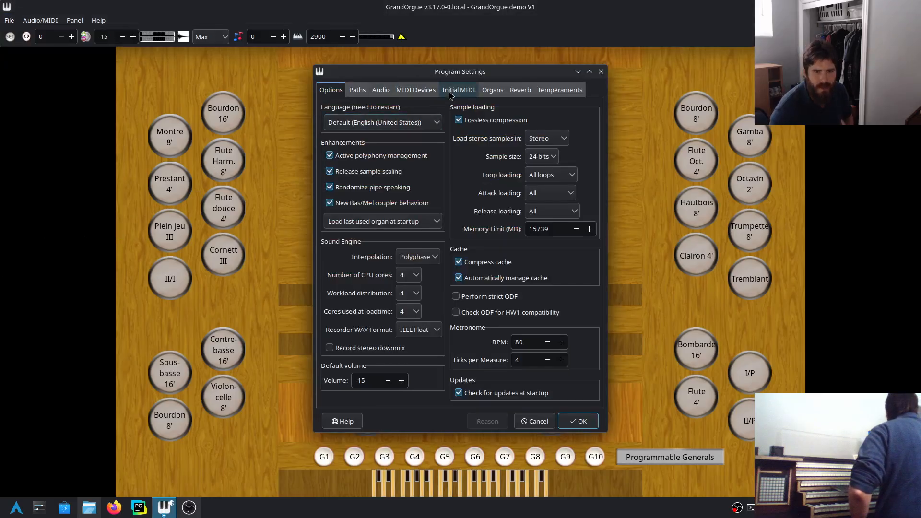
{"action": "left_click", "coordinate": [415, 90]}
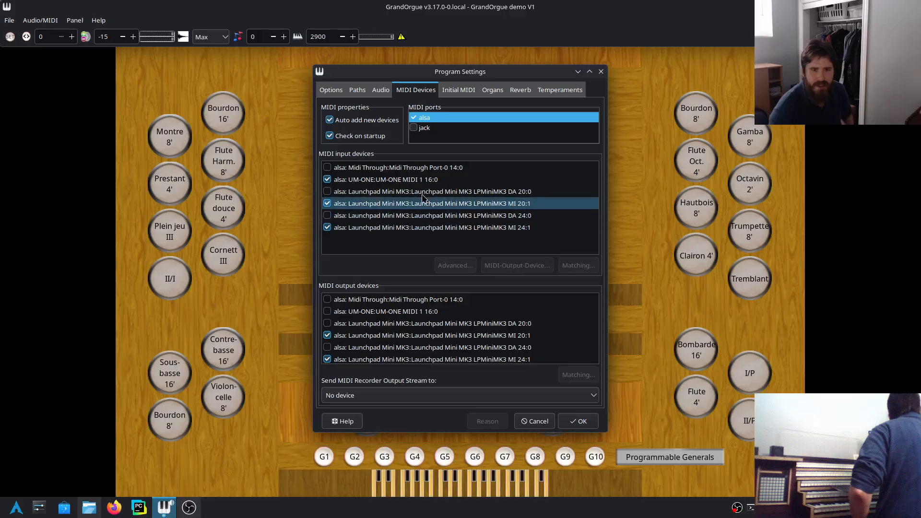
{"action": "left_click", "coordinate": [480, 228]}
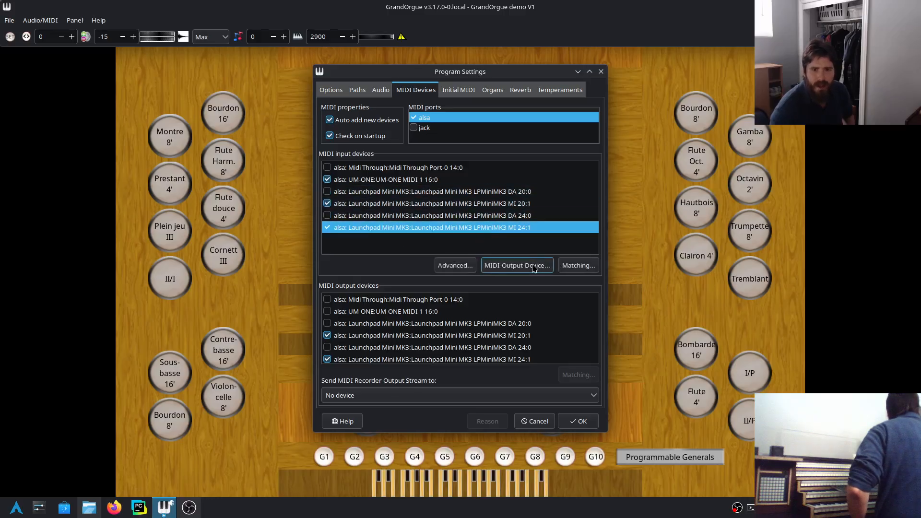
{"action": "left_click", "coordinate": [580, 265]}
{"action": "left_click_drag", "start_coordinate": [566, 258], "coordinate": [416, 238]}
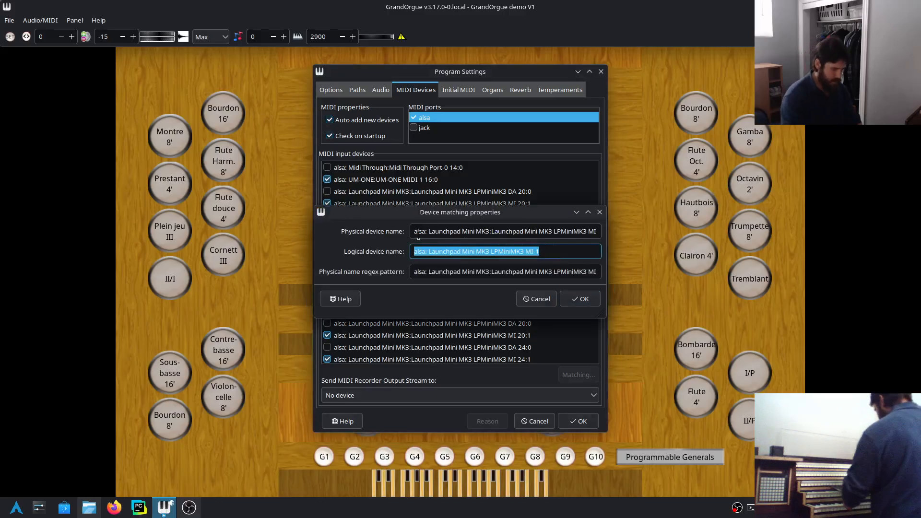
{"action": "type", "text": "Left Launchpad"}
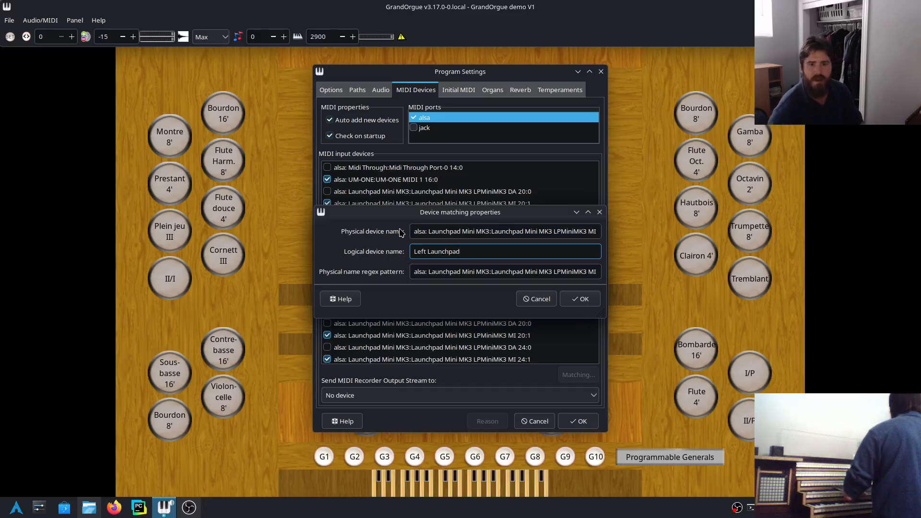
{"action": "left_click", "coordinate": [579, 298]}
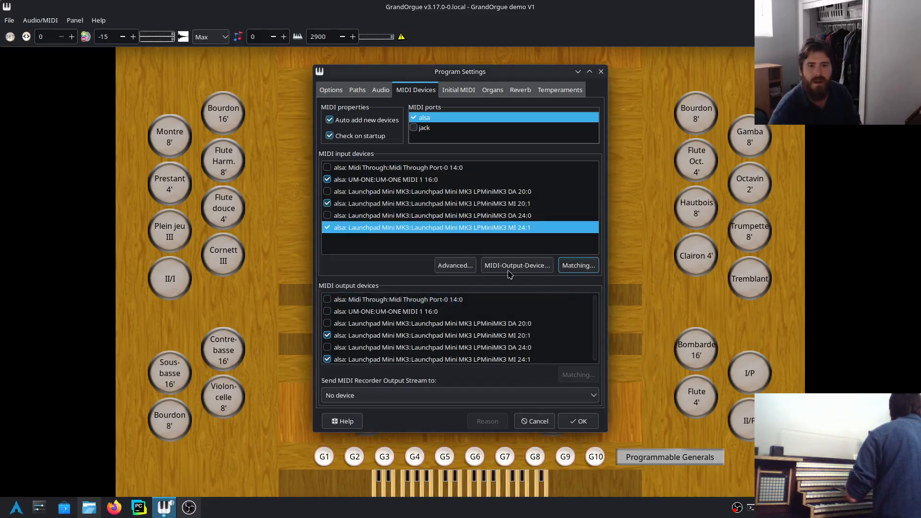
- Set the logical device name of the Launchpad MI 20:1 MIDI input to "Right Launchpad"
{"action": "left_click", "coordinate": [437, 204]}
{"action": "left_click", "coordinate": [577, 265]}
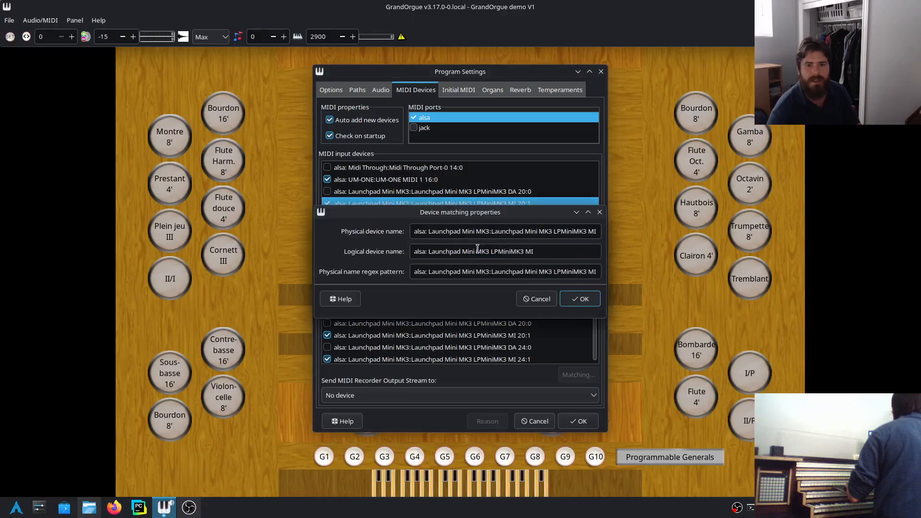
{"action": "left_click", "coordinate": [549, 251]}
{"action": "key", "text": "ctrl+a"}
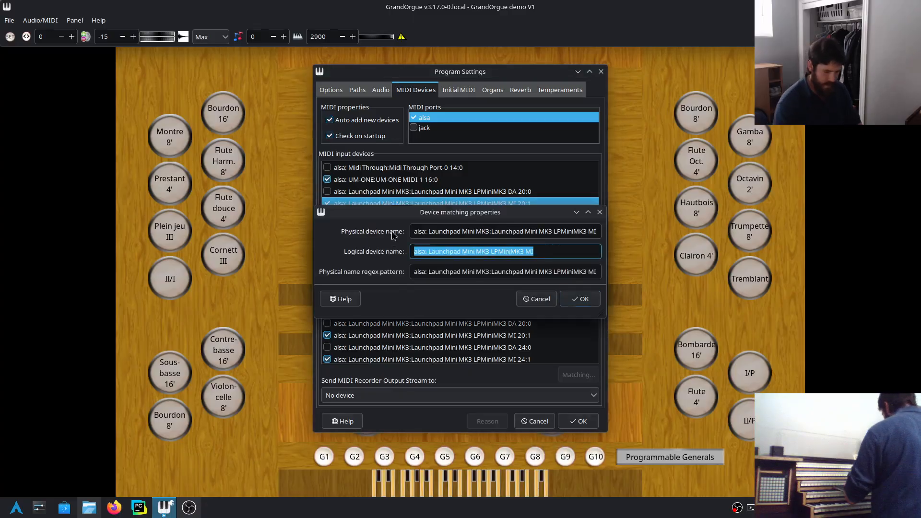
{"action": "type", "text": "Right Launchpad"}
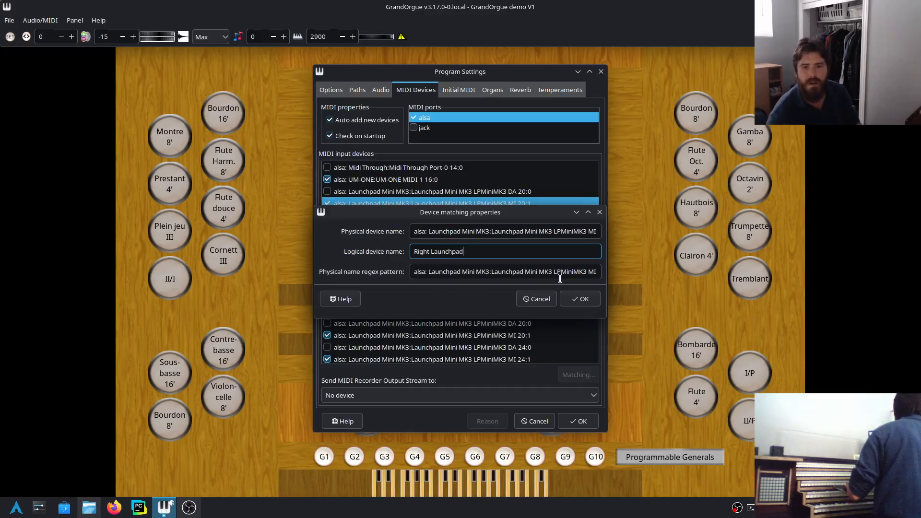
{"action": "left_click", "coordinate": [574, 298]}
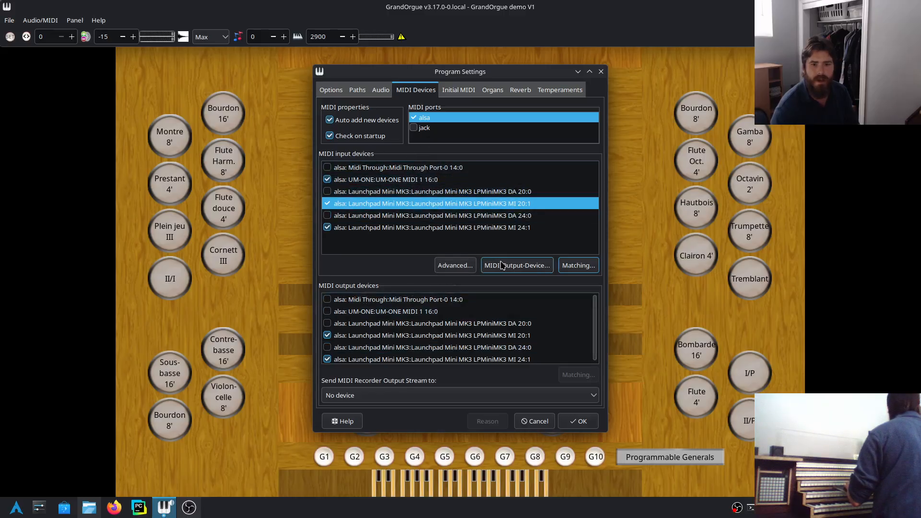
- Set the logical device name of the Launchpad MI 20:1 MIDI output to "Right Launchpad"
{"action": "left_click", "coordinate": [537, 335]}
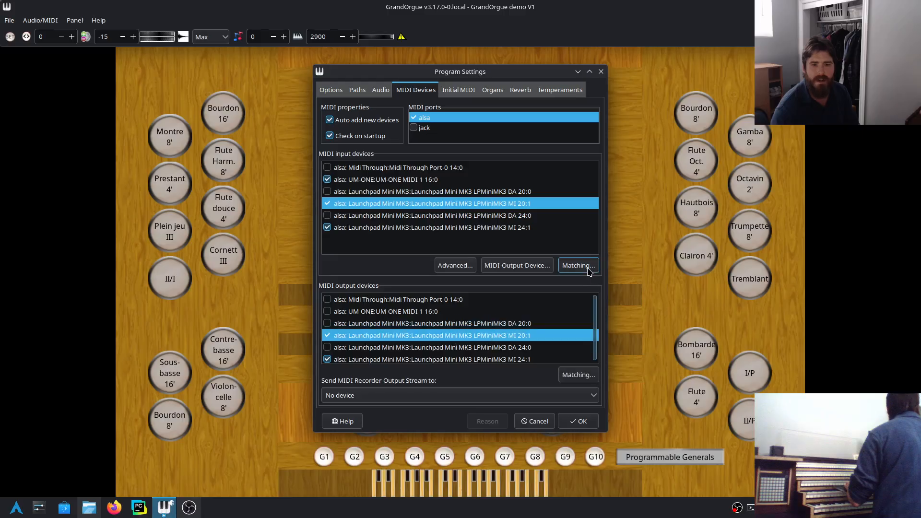
{"action": "left_click", "coordinate": [577, 373]}
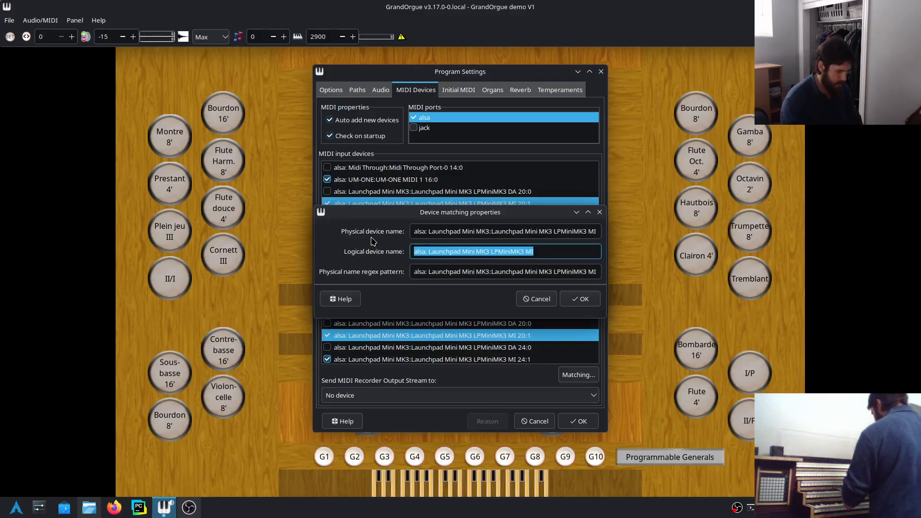
{"action": "type", "text": "Rig"}
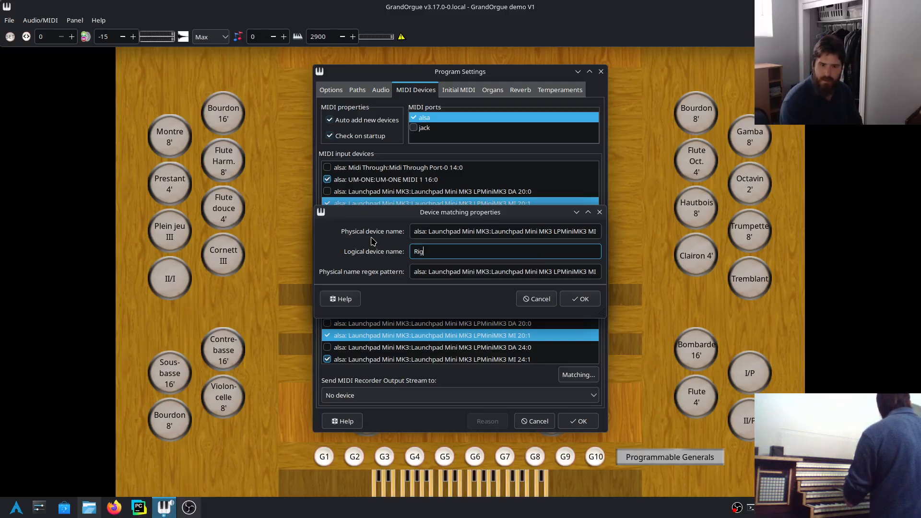
{"action": "type", "text": "ht"}
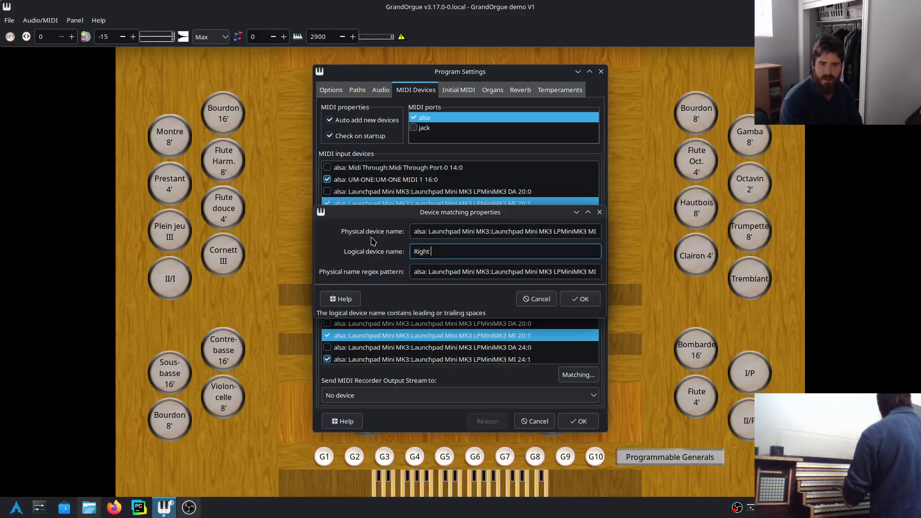
{"action": "type", "text": " Laun"}
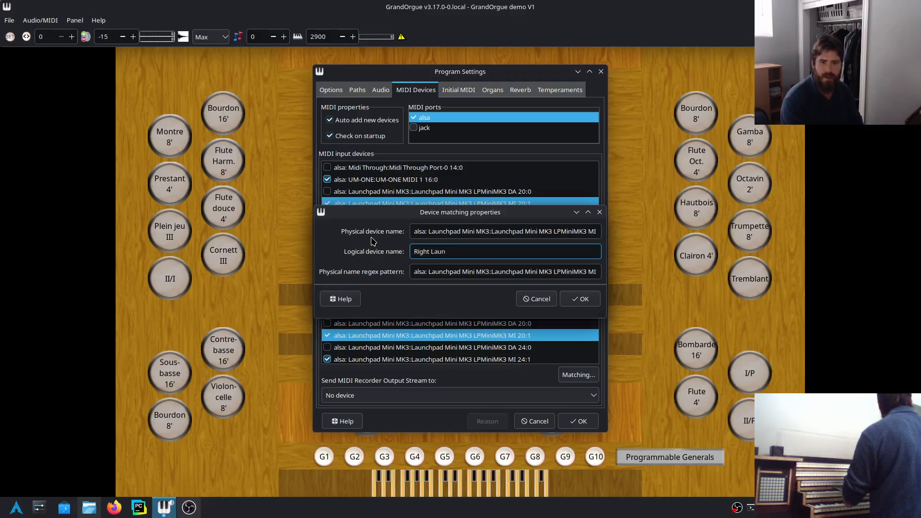
{"action": "type", "text": "chpad"}
{"action": "key", "text": "Return"}
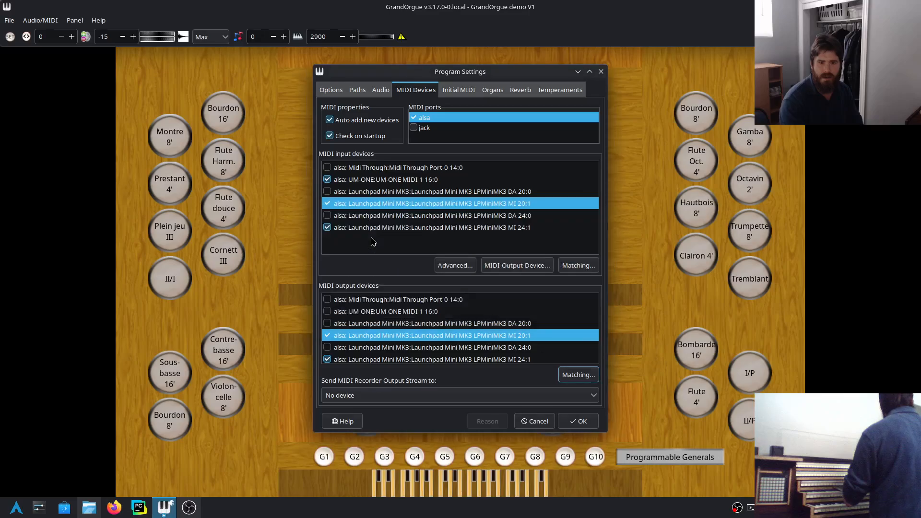
- Set the logical device name of the Launchpad MI 24:1 MIDI output to "Left Launchpad"
{"action": "left_click", "coordinate": [383, 360]}
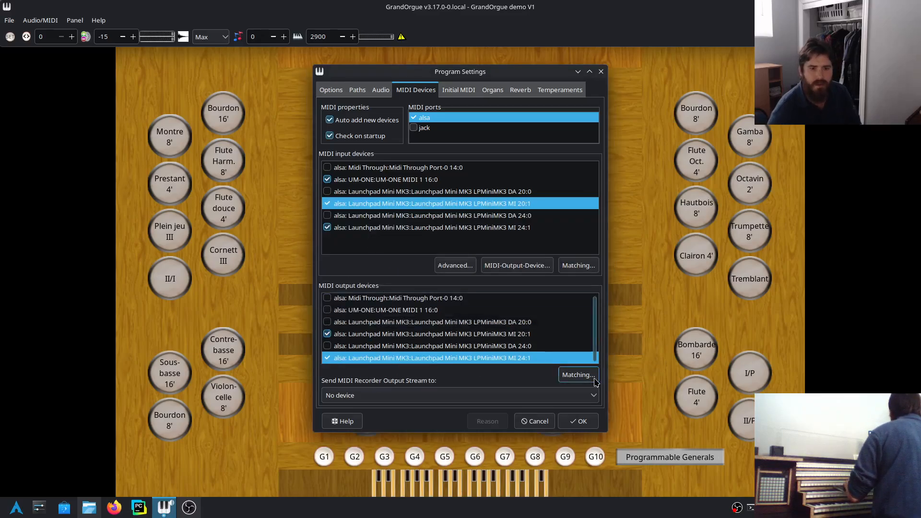
{"action": "left_click", "coordinate": [578, 374]}
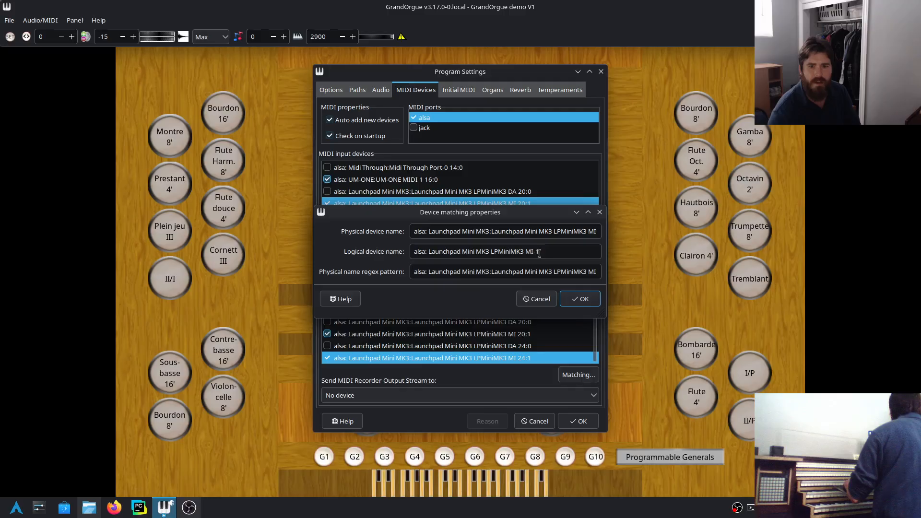
{"action": "left_click_drag", "start_coordinate": [539, 251], "coordinate": [415, 247]}
{"action": "type", "text": "L"}
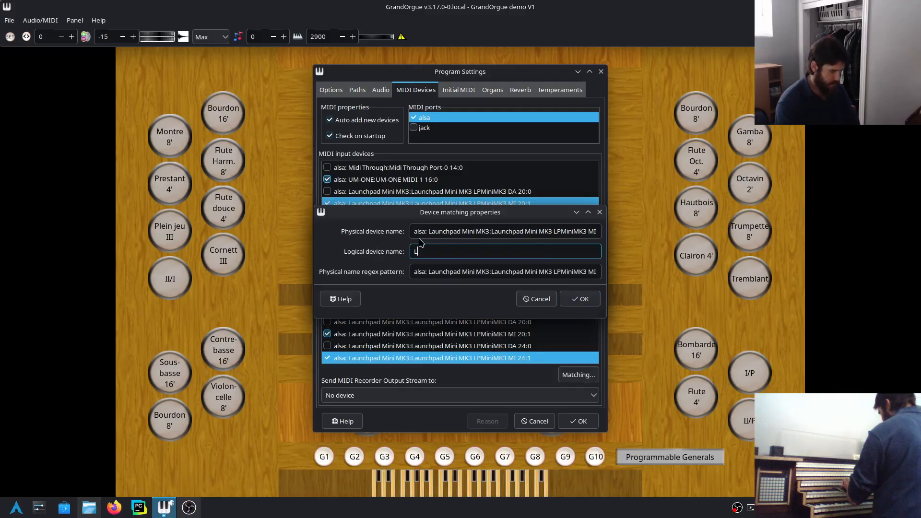
{"action": "type", "text": "eft L"}
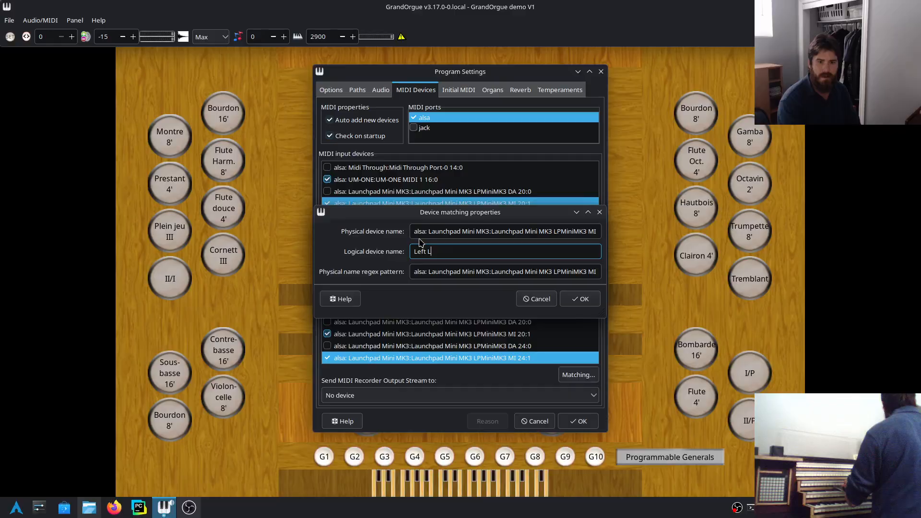
{"action": "type", "text": "aunchpad"}
{"action": "key", "text": "Return"}
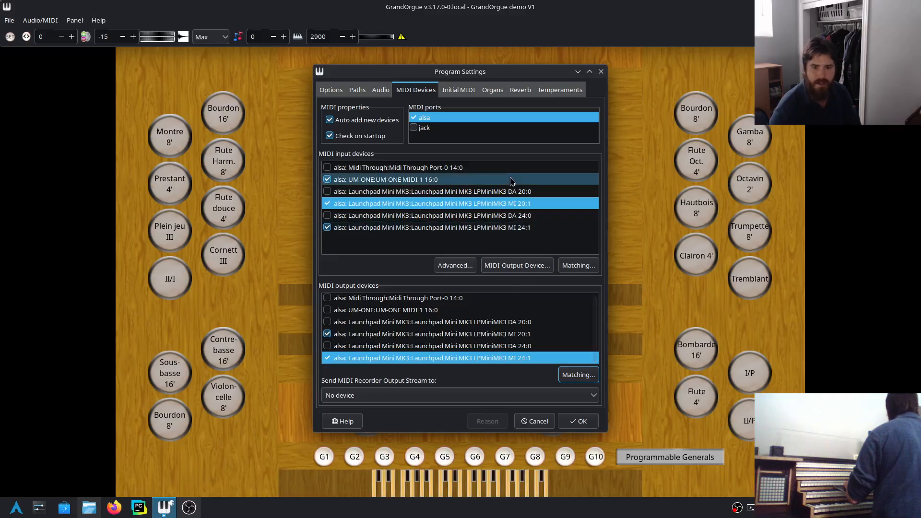
- Assign the Launchpad MI 20:1 output as the corresponding MIDI output device of the Launchpad MI 20:1 input
{"action": "double_click", "coordinate": [511, 226]}
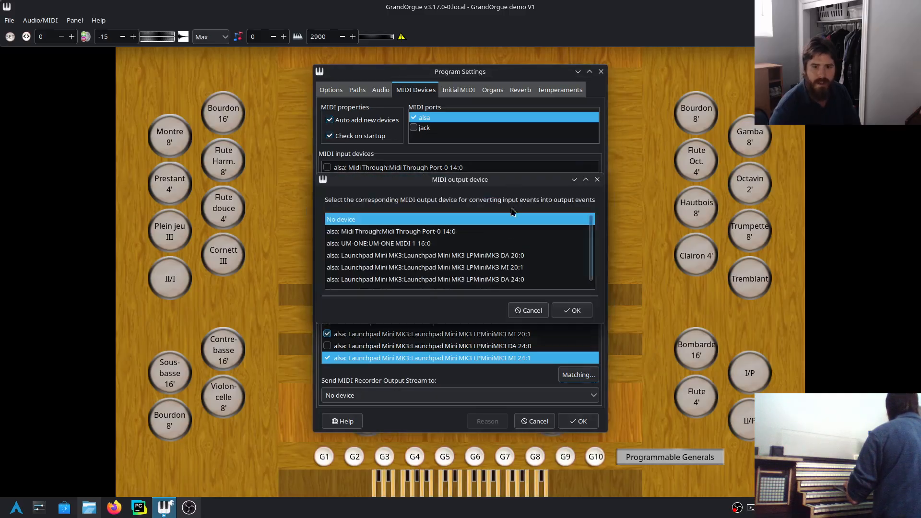
{"action": "left_click", "coordinate": [509, 268]}
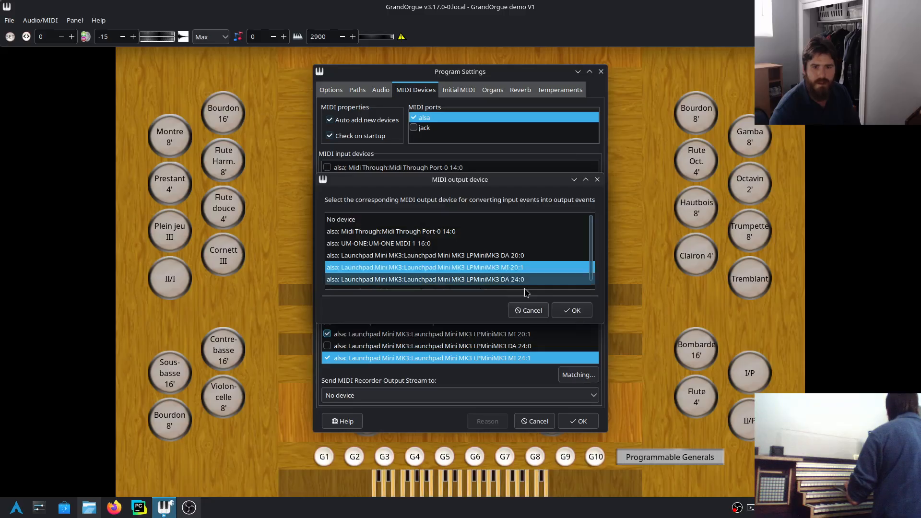
{"action": "left_click", "coordinate": [569, 310]}
- Check the logical name of the Launchpad MI 24:1 input and assign the Launchpad MI 24:1 output as its corresponding MIDI output device
{"action": "left_click", "coordinate": [529, 232]}
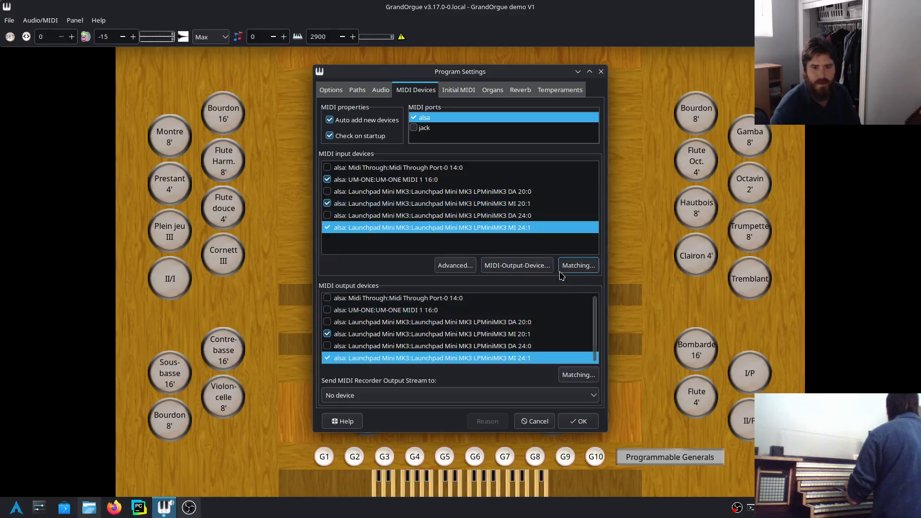
{"action": "left_click", "coordinate": [577, 266]}
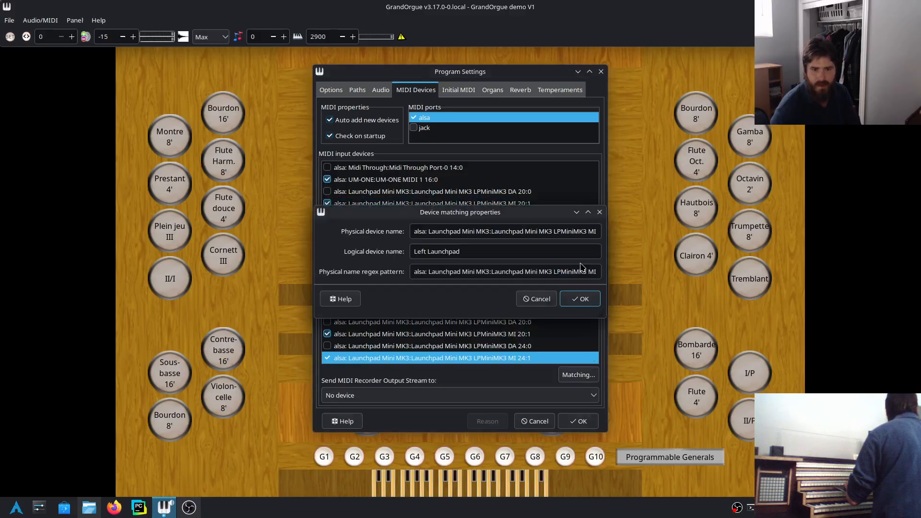
{"action": "left_click", "coordinate": [536, 299]}
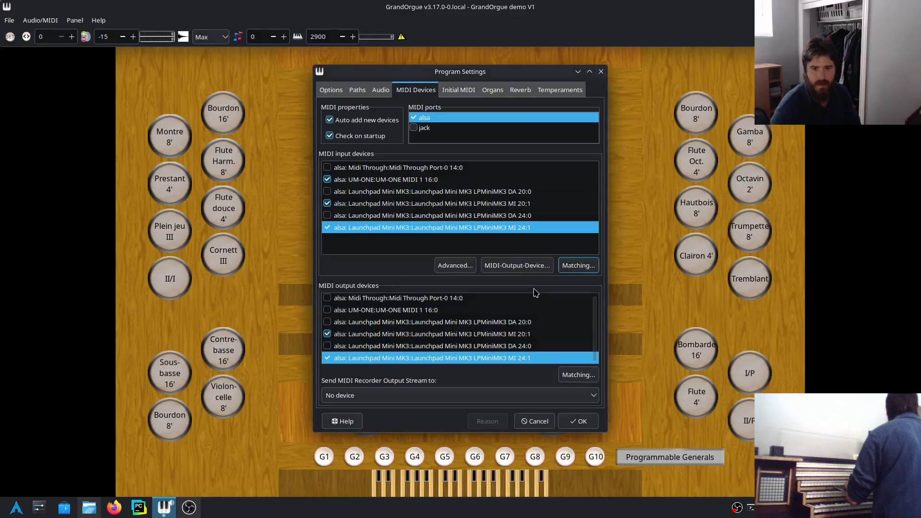
{"action": "left_click", "coordinate": [532, 259]}
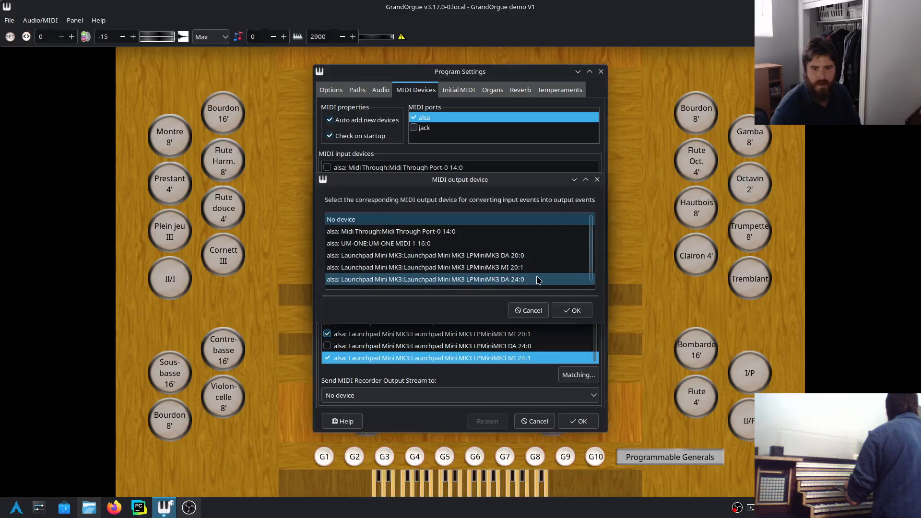
{"action": "scroll", "coordinate": [537, 282], "scroll_direction": "down", "scroll_amount": 1}
{"action": "left_click", "coordinate": [538, 284]}
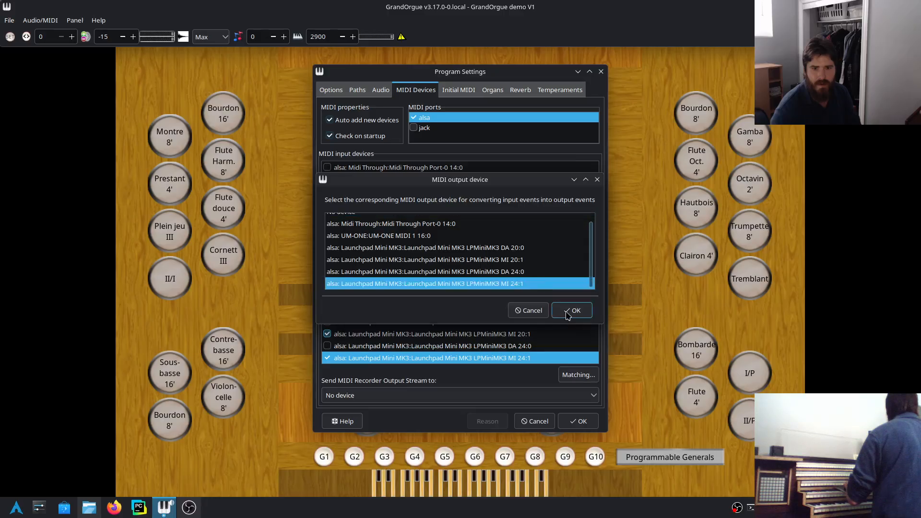
{"action": "left_click", "coordinate": [573, 310]}
- Check the logical name and output device of the Launchpad MI 20:1 input, and apply the program settings
{"action": "left_click", "coordinate": [515, 208]}
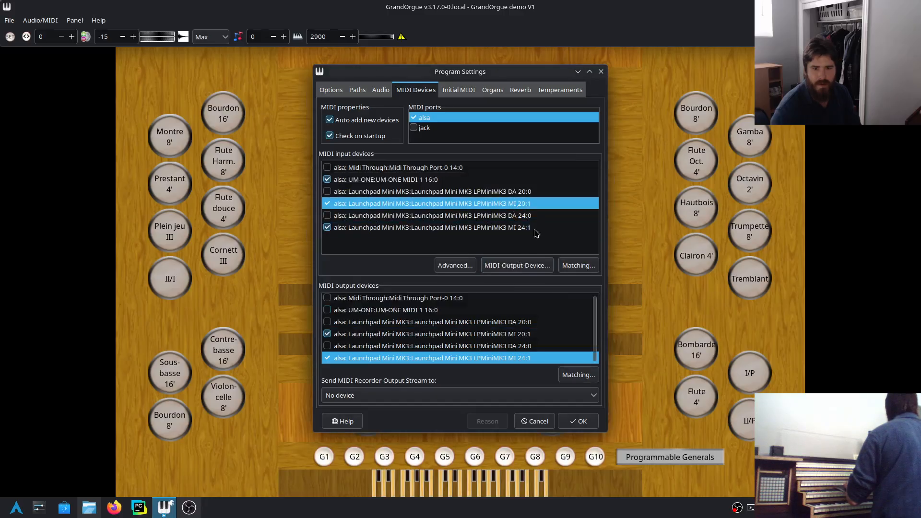
{"action": "left_click", "coordinate": [571, 266]}
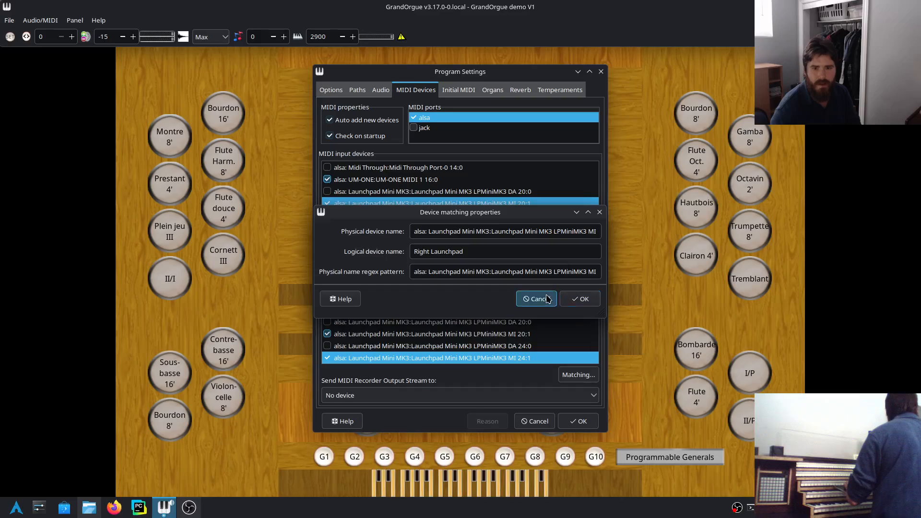
{"action": "left_click", "coordinate": [575, 299]}
{"action": "left_click", "coordinate": [522, 266]}
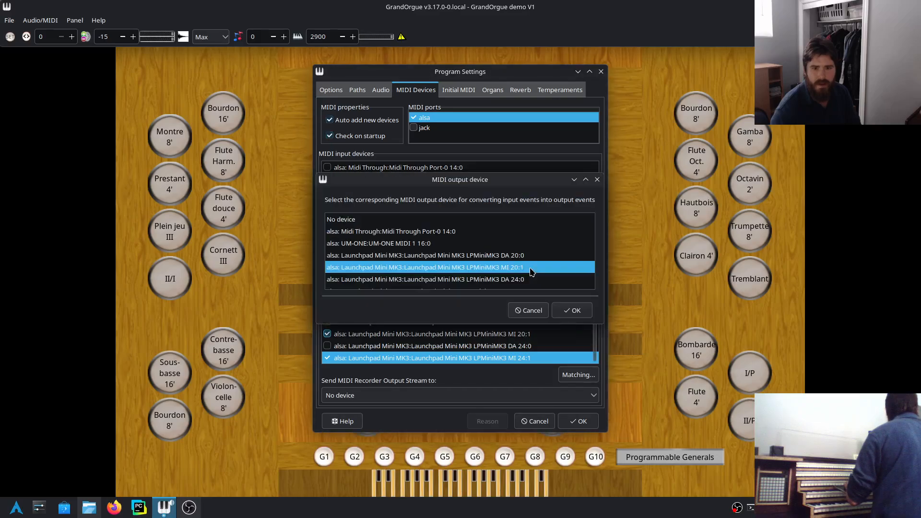
{"action": "left_click", "coordinate": [571, 310]}
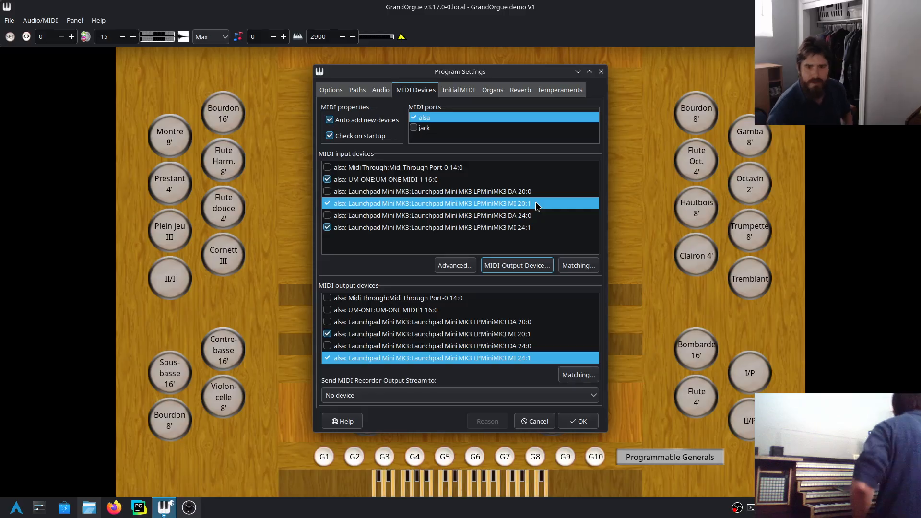
{"action": "left_click", "coordinate": [578, 422]}
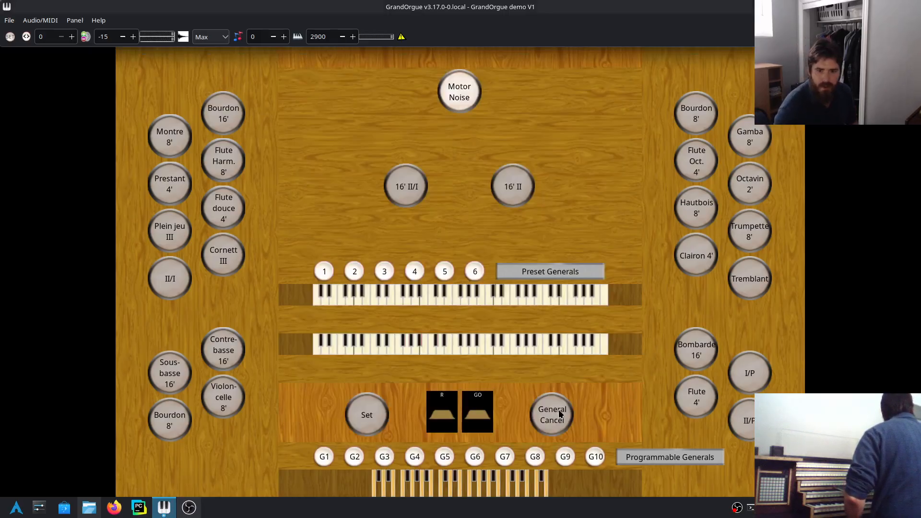
- Redetect the Contrebasse 16' stop's receive event on the Left Launchpad by complex MIDI setup detection, and copy it to the send settings
{"action": "right_click", "coordinate": [227, 348]}
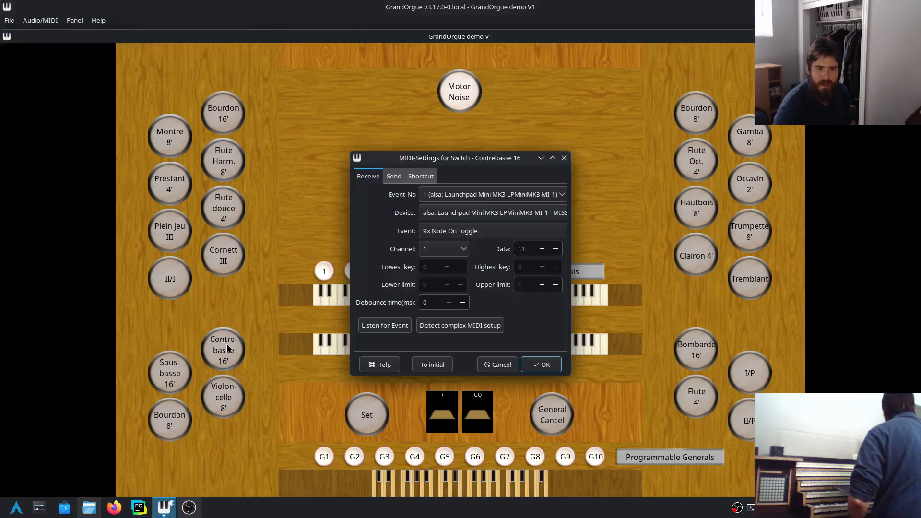
{"action": "left_click", "coordinate": [464, 328]}
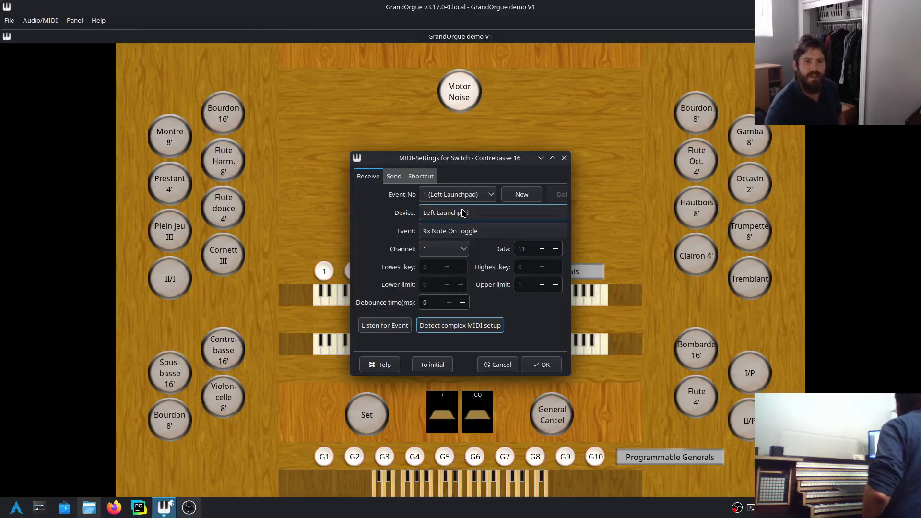
{"action": "left_click", "coordinate": [395, 176]}
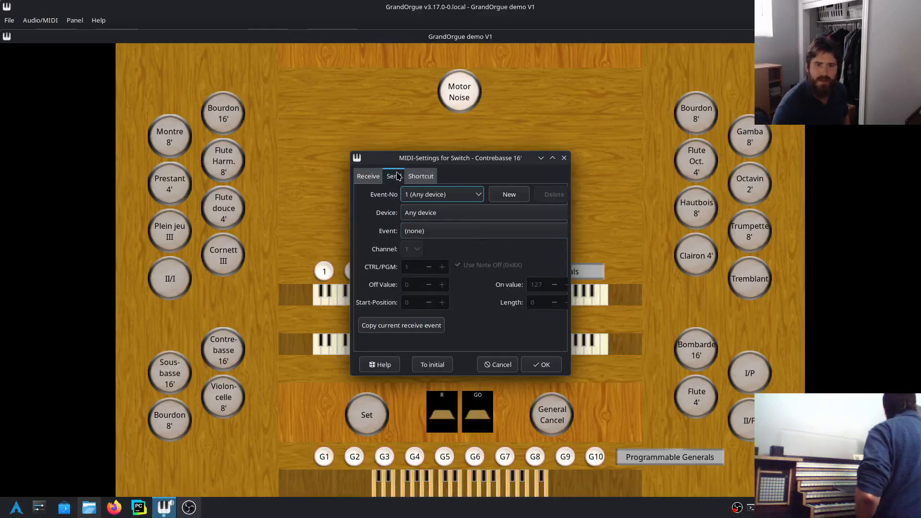
{"action": "left_click", "coordinate": [415, 327]}
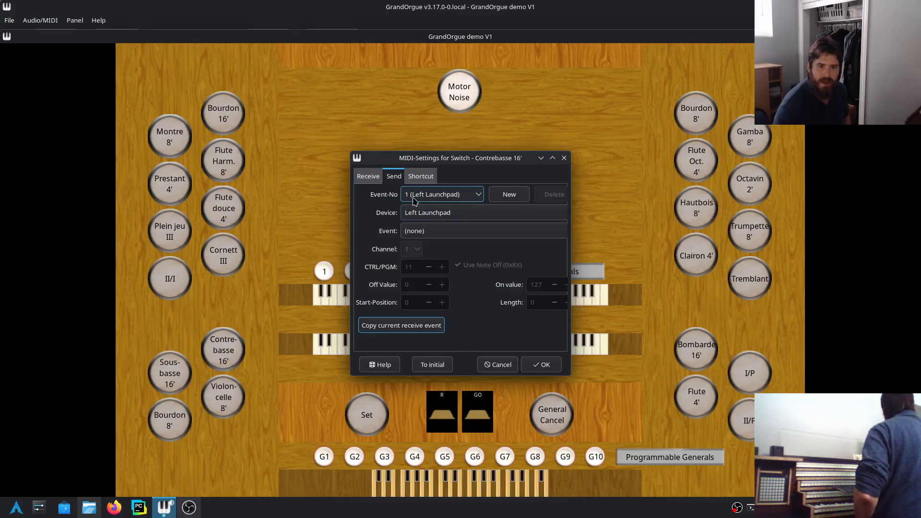
- Replace the Contrebasse 16' stop's Left Launchpad send and receive events with blank events, and confirm the MIDI settings
{"action": "left_click", "coordinate": [522, 198]}
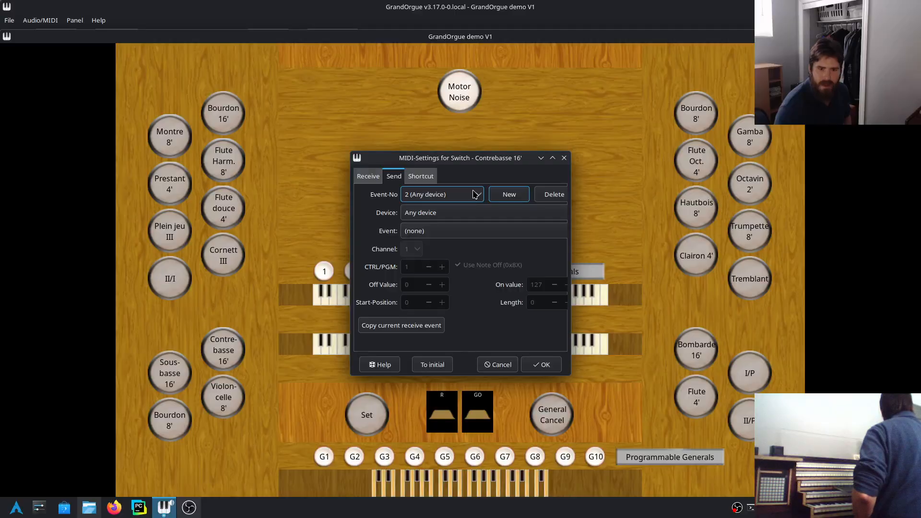
{"action": "left_click", "coordinate": [474, 194]}
{"action": "left_click", "coordinate": [460, 180]}
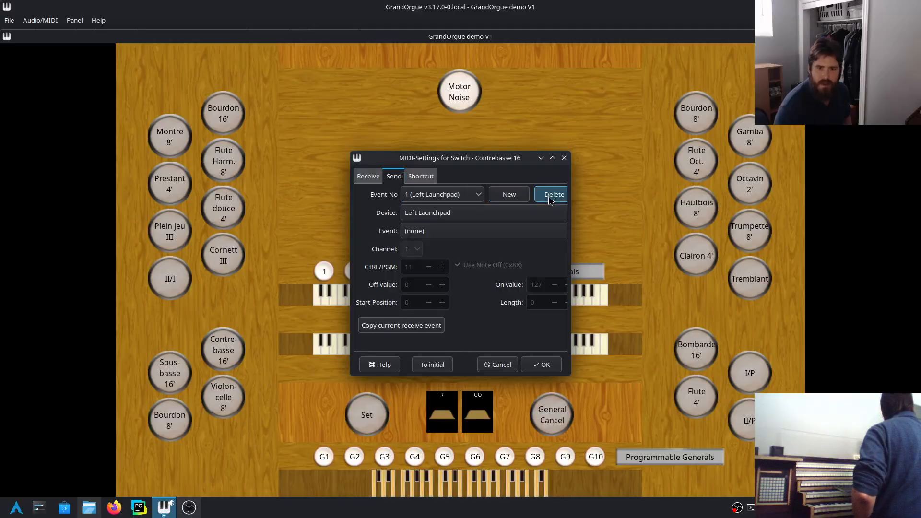
{"action": "left_click", "coordinate": [368, 176]}
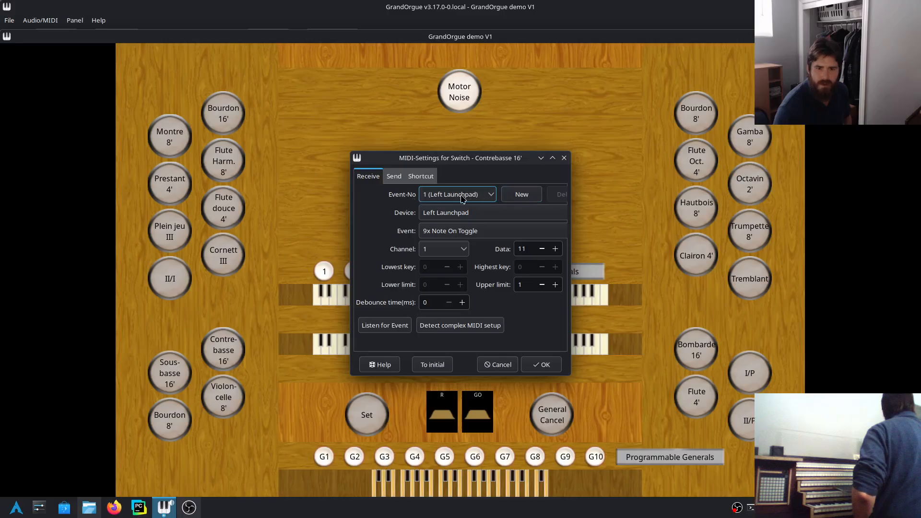
{"action": "left_click", "coordinate": [515, 196]}
{"action": "left_click", "coordinate": [458, 197]}
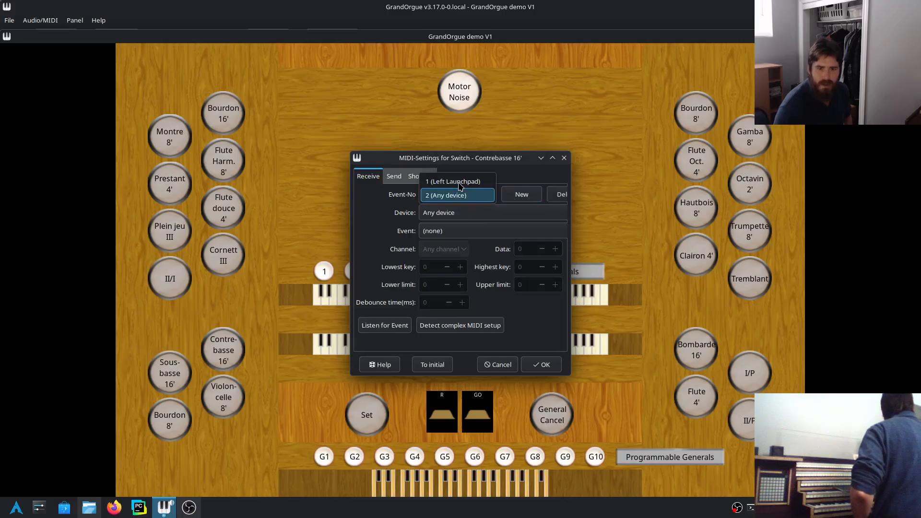
{"action": "left_click", "coordinate": [459, 182]}
{"action": "left_click", "coordinate": [556, 194]}
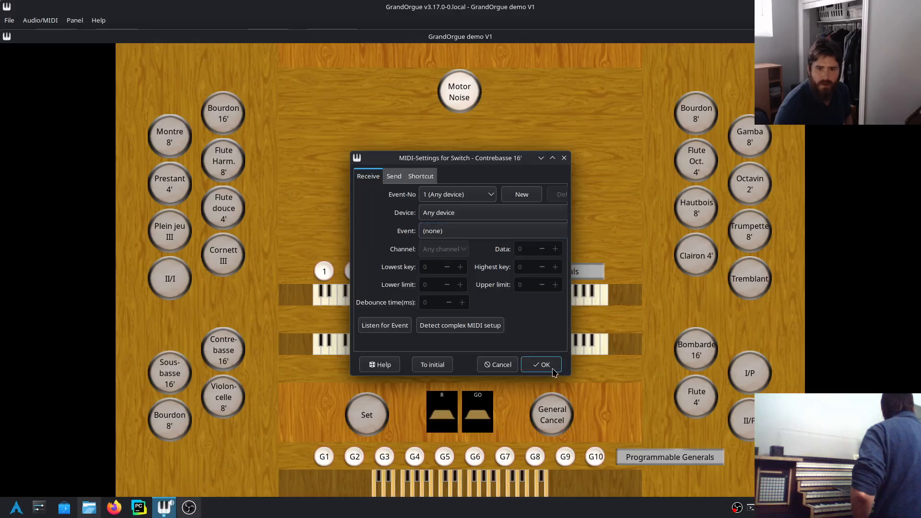
{"action": "left_click", "coordinate": [544, 365]}
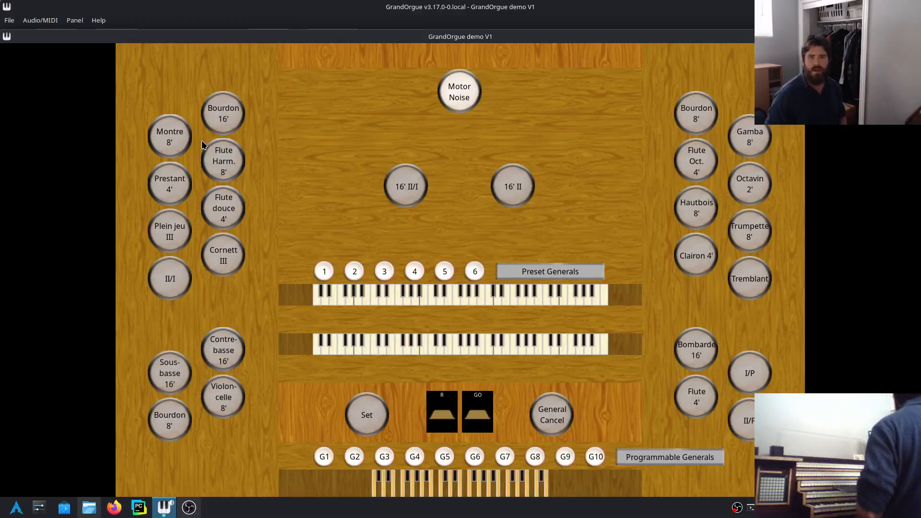
- Open the program's initial MIDI settings and configure the Pedal's receive event by complex MIDI setup detection
{"action": "left_click", "coordinate": [10, 21]}
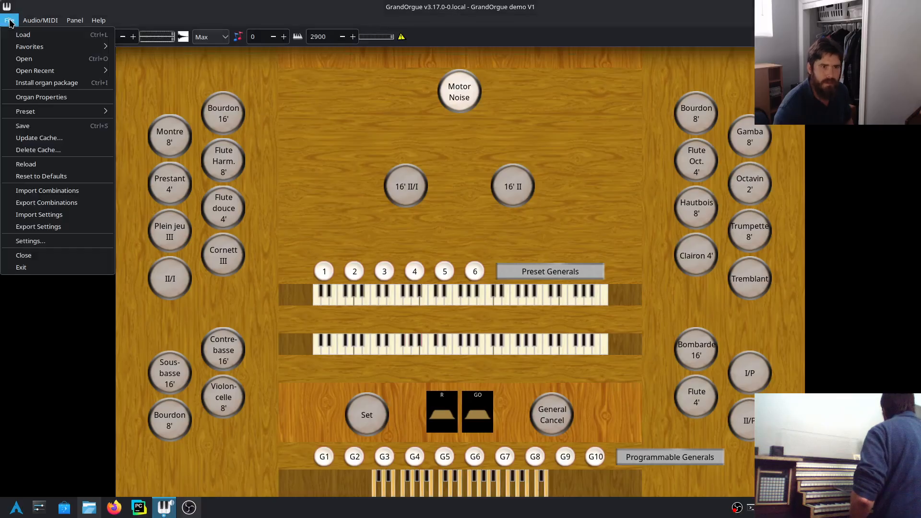
{"action": "left_click", "coordinate": [32, 242]}
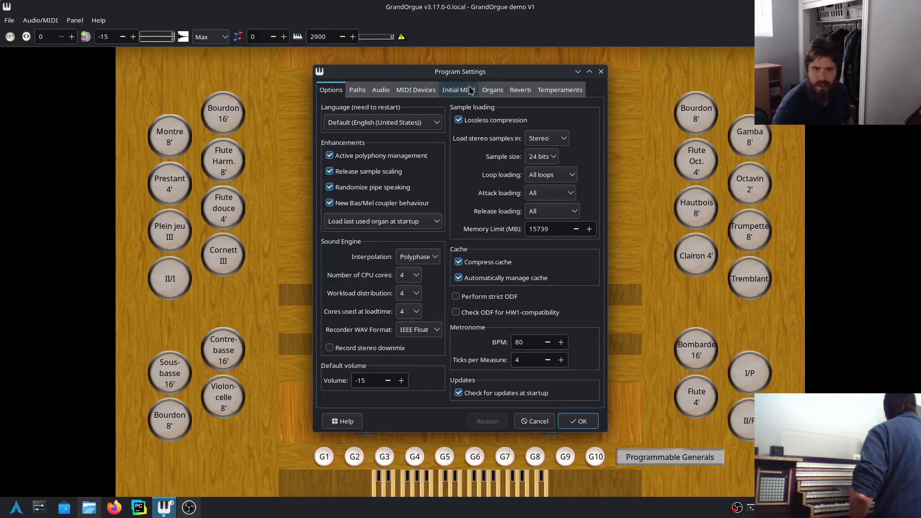
{"action": "left_click", "coordinate": [430, 92]}
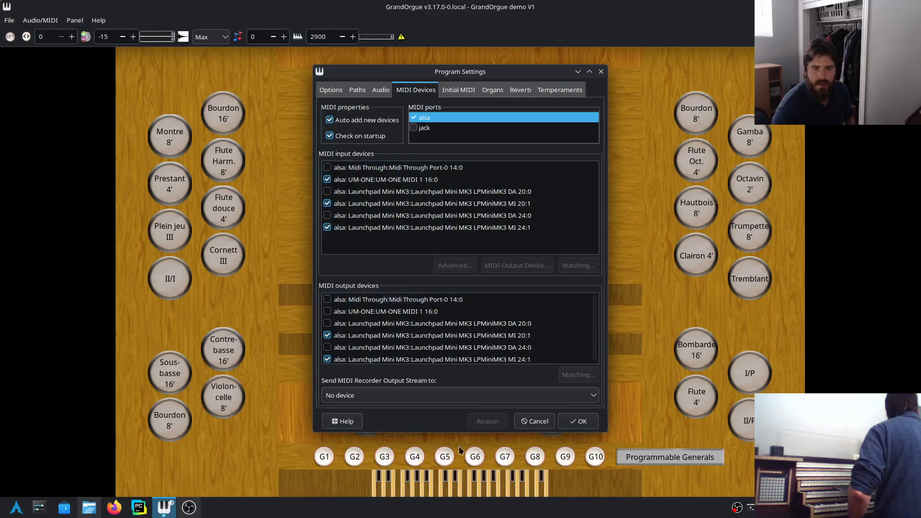
{"action": "left_click", "coordinate": [459, 92]}
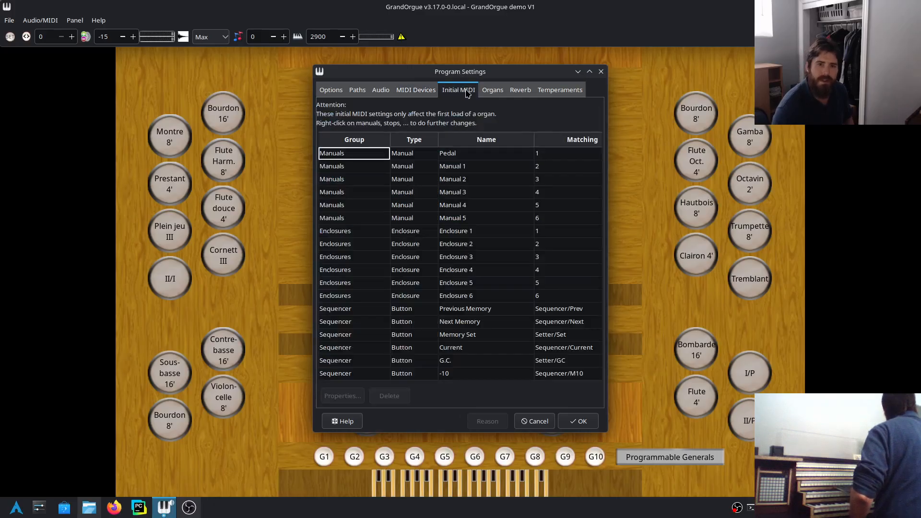
{"action": "left_click", "coordinate": [558, 159]}
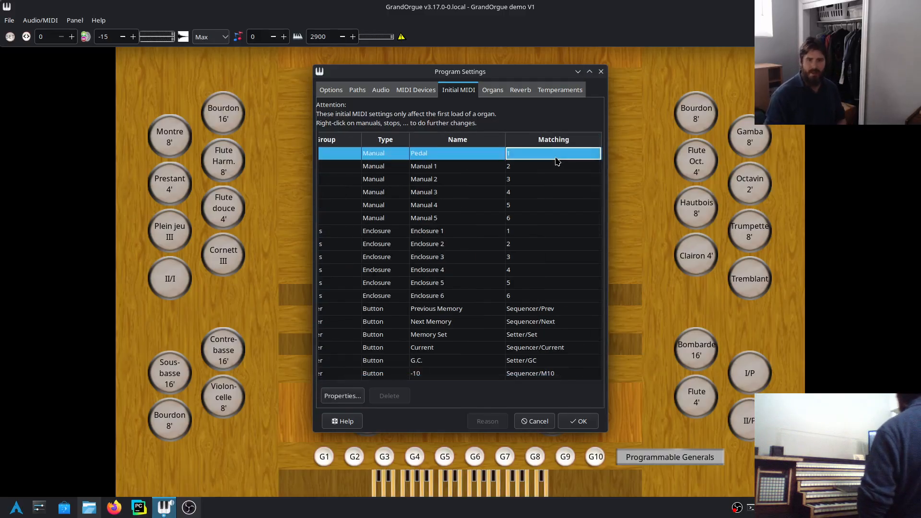
{"action": "left_click", "coordinate": [589, 71]}
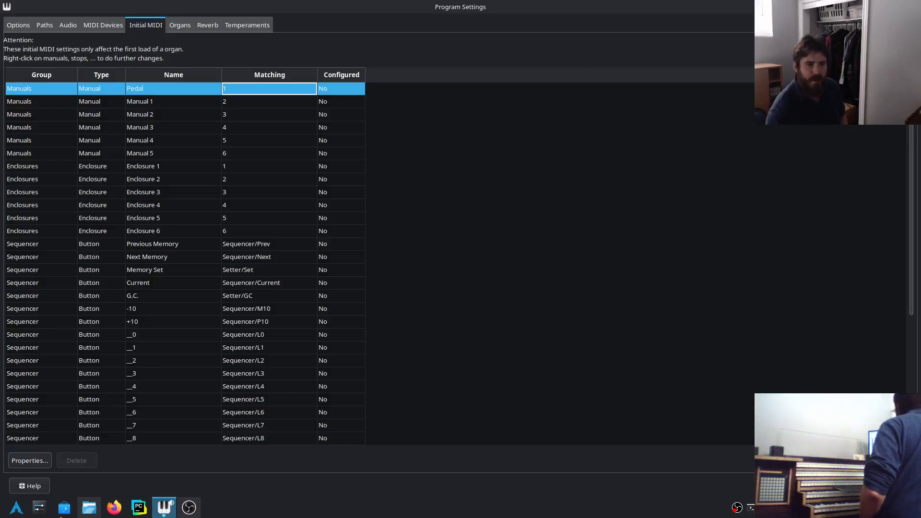
{"action": "left_click", "coordinate": [30, 462]}
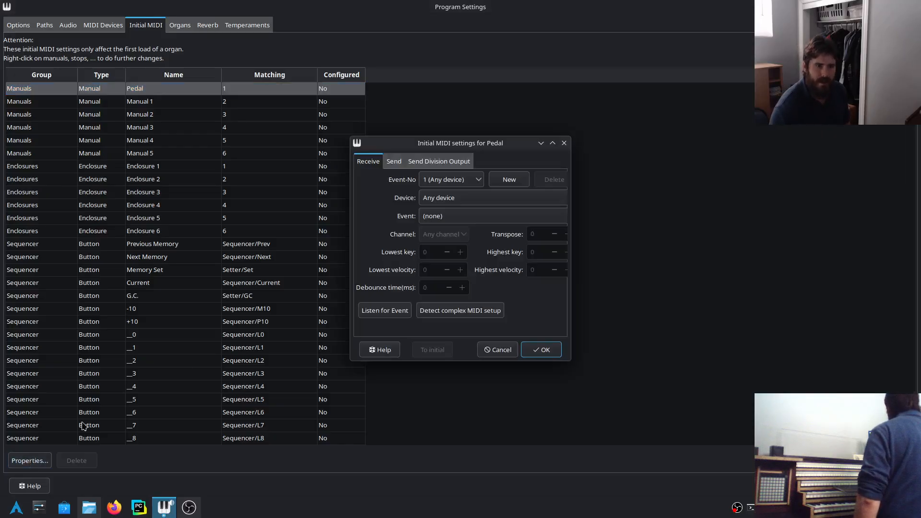
{"action": "left_click", "coordinate": [447, 308]}
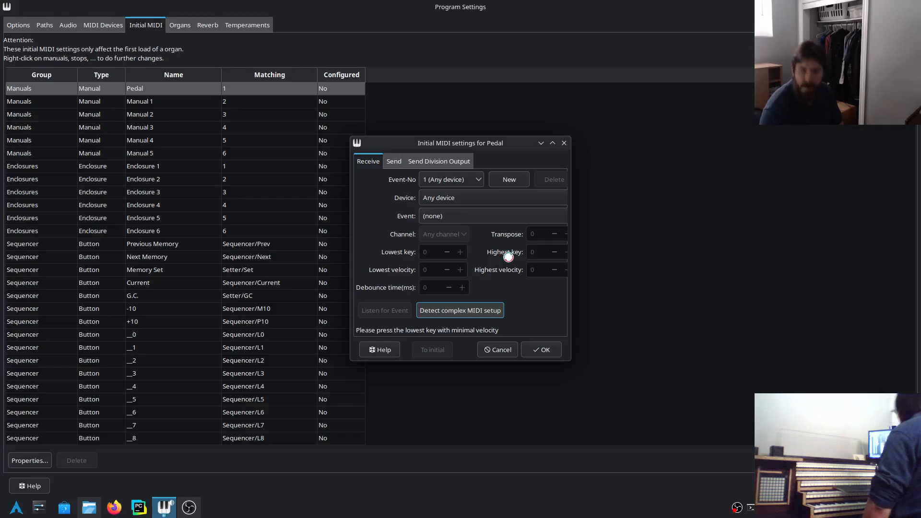
{"action": "left_click", "coordinate": [543, 352]}
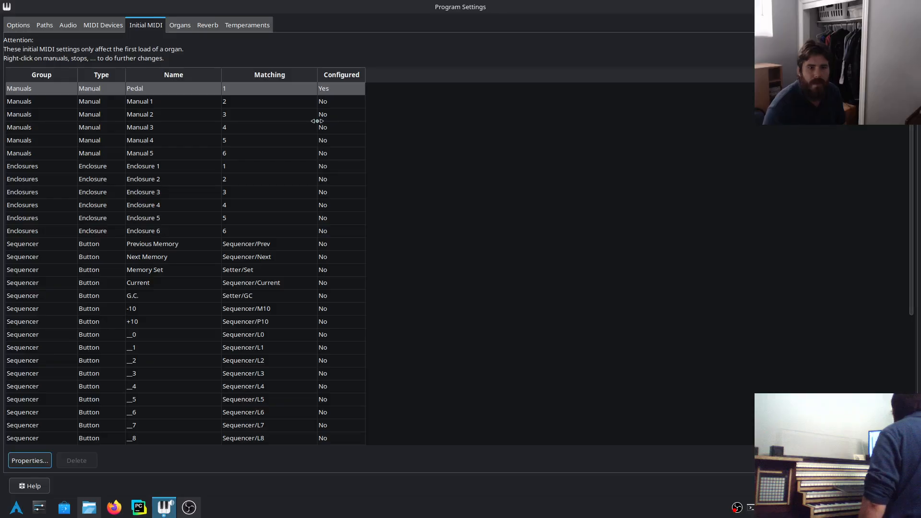
- Configure Manual 1's initial MIDI receive event by complex setup detection, using the Console on channel 2 with keys 36 to 96
{"action": "left_click", "coordinate": [323, 101]}
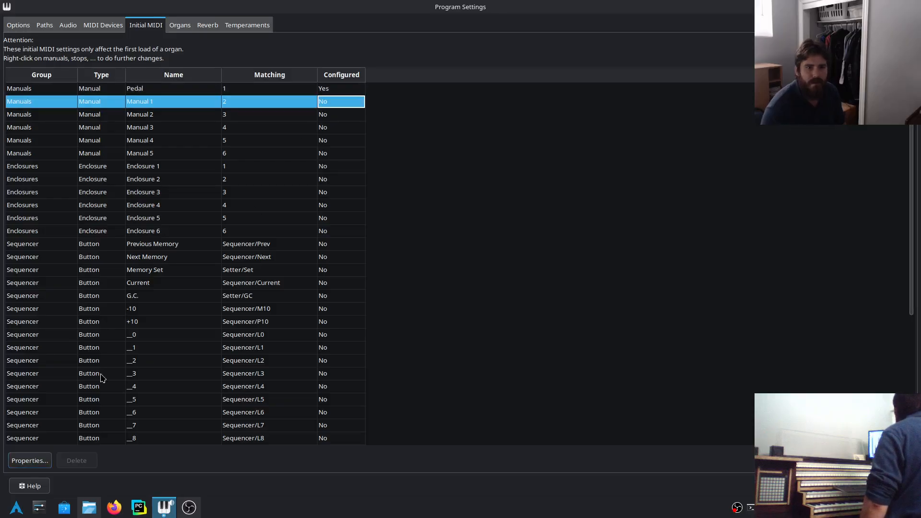
{"action": "left_click", "coordinate": [27, 460]}
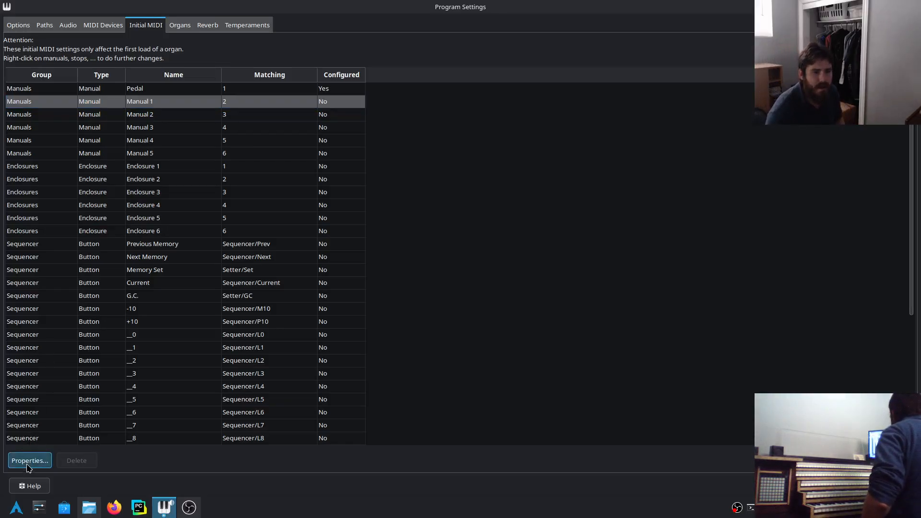
{"action": "left_click", "coordinate": [477, 312]}
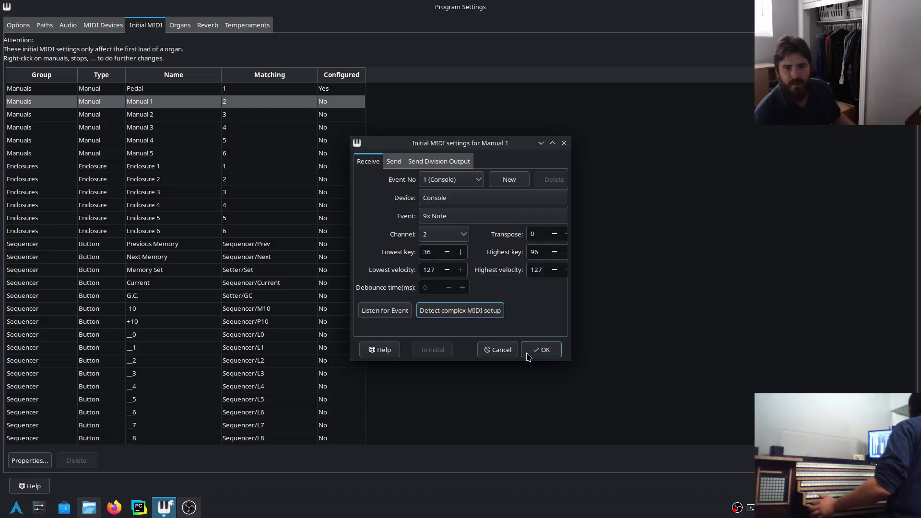
{"action": "left_click", "coordinate": [541, 350]}
- Configure Manual 2's initial MIDI receive event by complex setup detection, using the Console on channel 3 with keys 36 to 96
{"action": "left_click", "coordinate": [359, 120]}
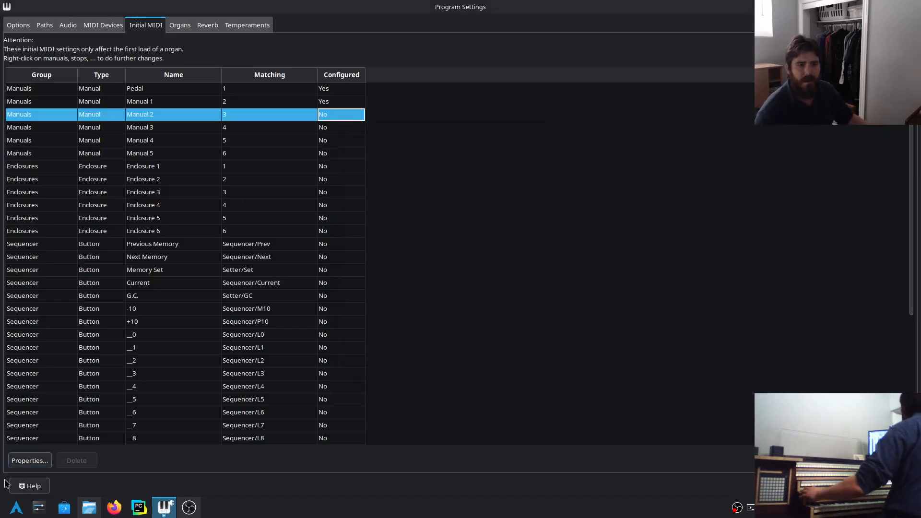
{"action": "left_click", "coordinate": [36, 459]}
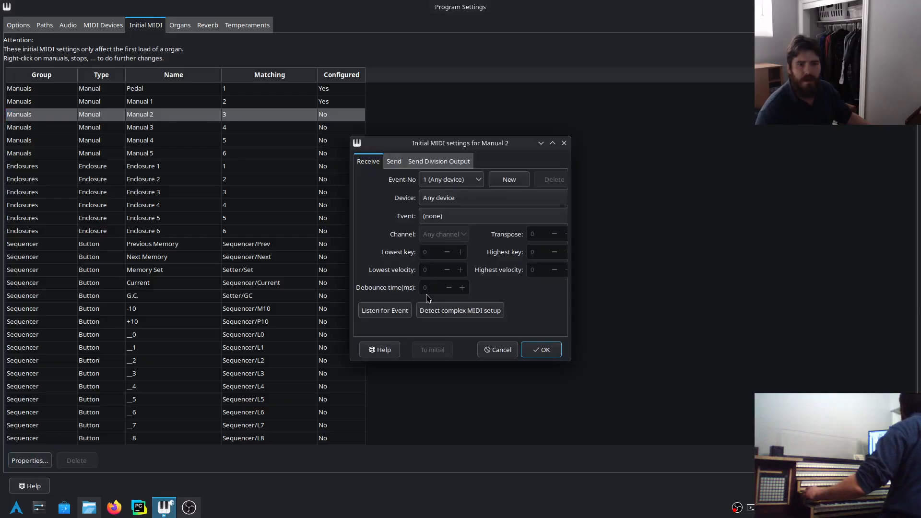
{"action": "left_click", "coordinate": [435, 311]}
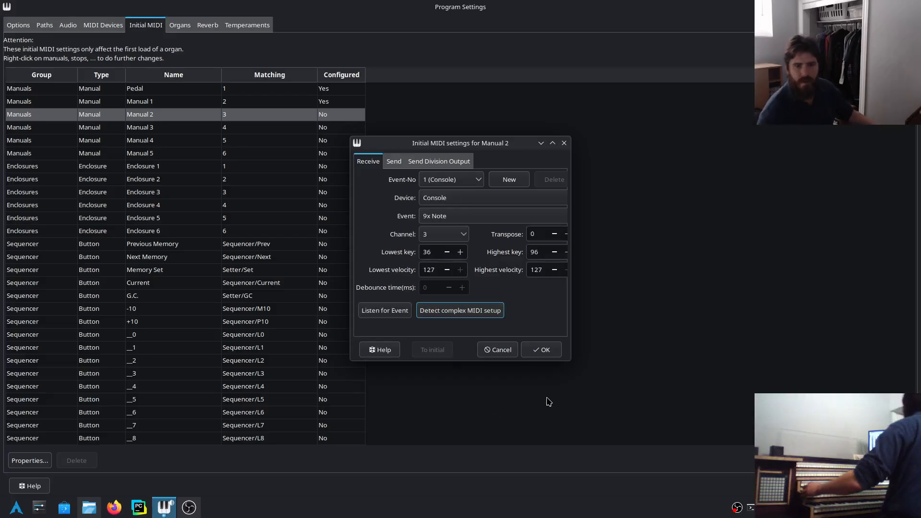
{"action": "left_click", "coordinate": [551, 349]}
{"action": "left_click", "coordinate": [349, 128]}
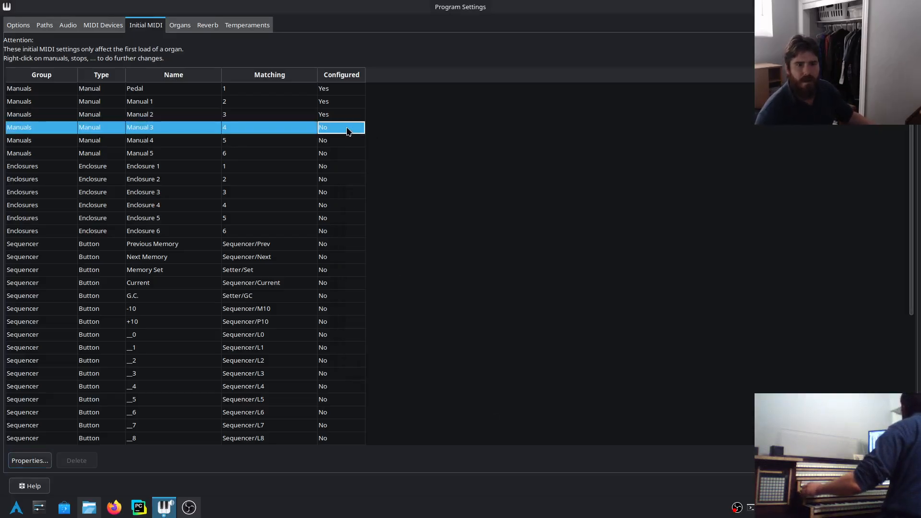
{"action": "left_click", "coordinate": [30, 460]}
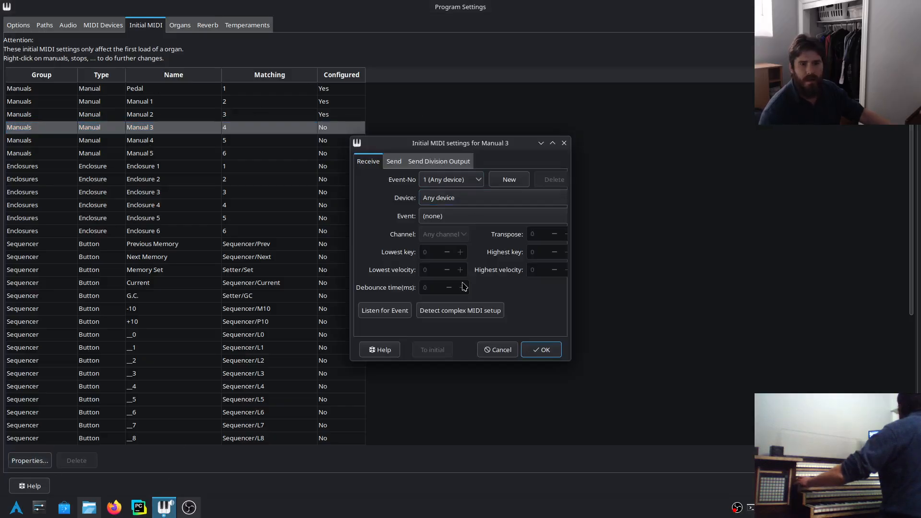
{"action": "left_click", "coordinate": [453, 312]}
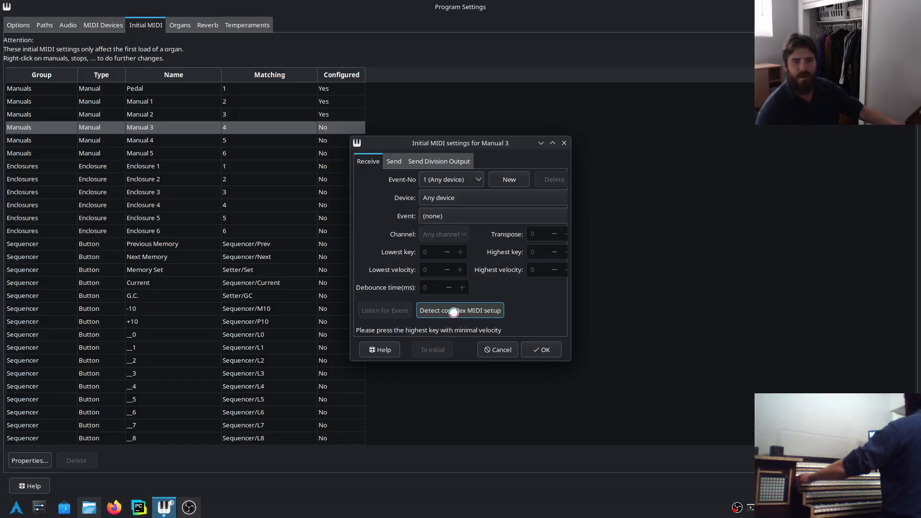
{"action": "left_click", "coordinate": [501, 351]}
- Configure Manual 3's initial MIDI receive event by complex setup detection, using the Console on channel 4 with keys 36 to 96
{"action": "left_click", "coordinate": [334, 129]}
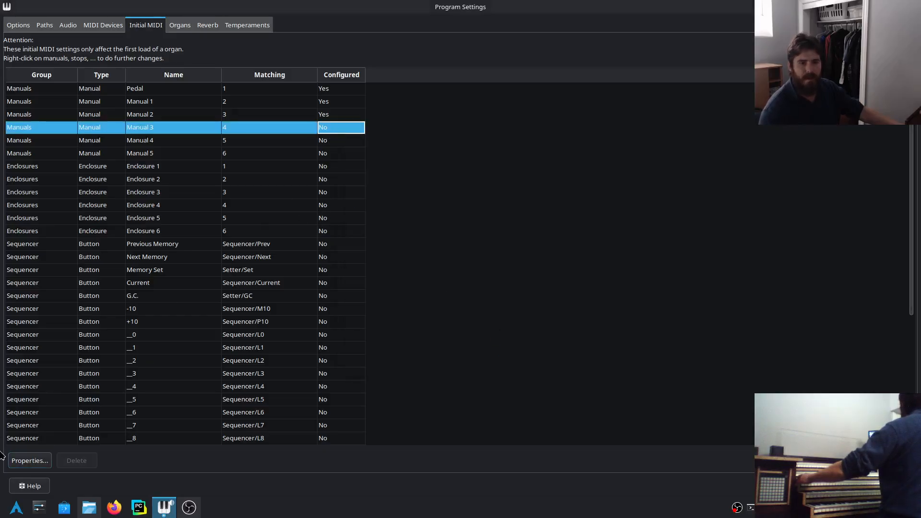
{"action": "left_click", "coordinate": [41, 465]}
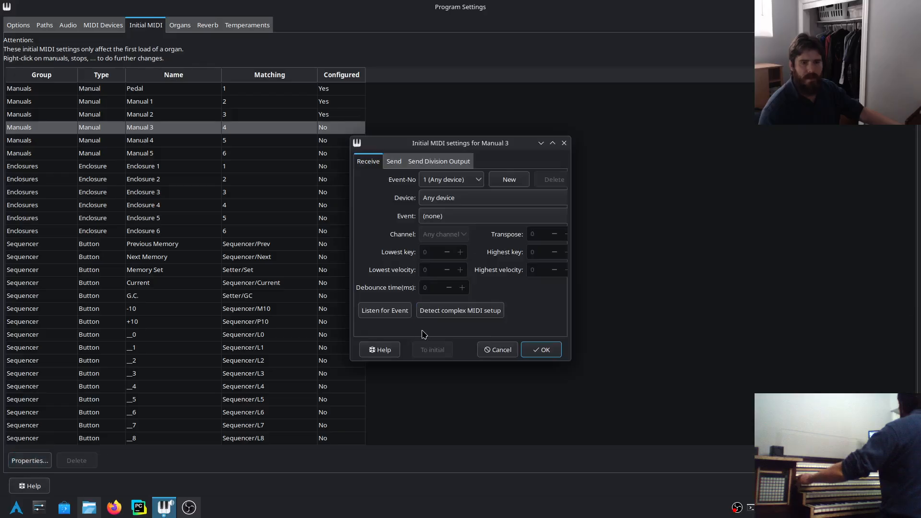
{"action": "left_click", "coordinate": [430, 310]}
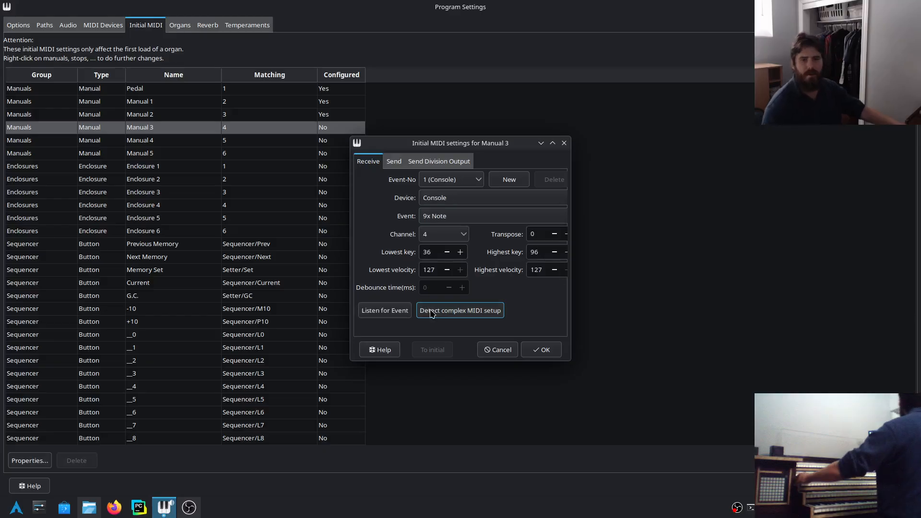
{"action": "left_click", "coordinate": [542, 349]}
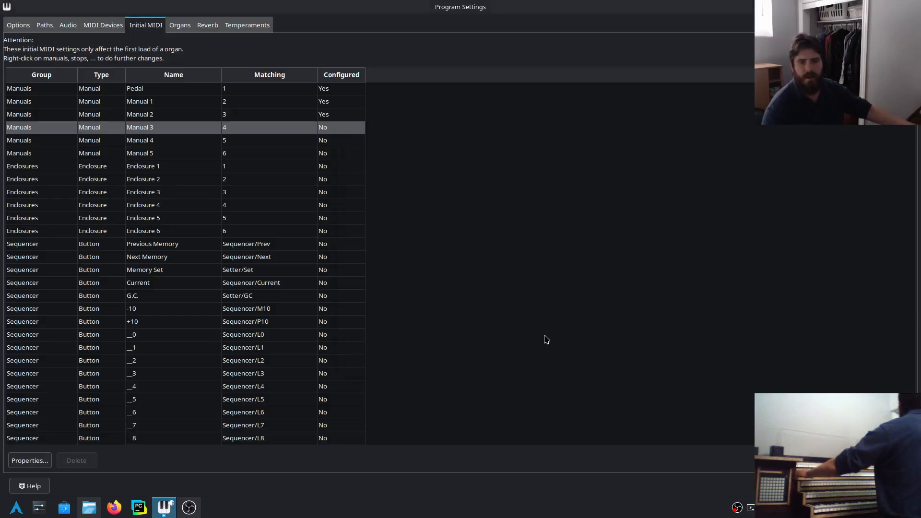
- Configure Manual 4's initial MIDI receive event by complex setup detection, using the Console on channel 5 with keys 36 to 96
{"action": "left_click", "coordinate": [338, 142]}
{"action": "left_click", "coordinate": [16, 460]}
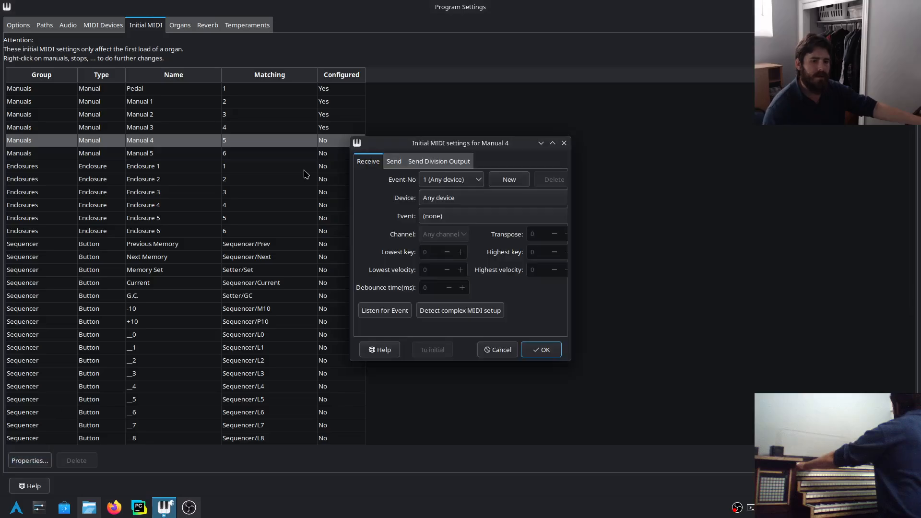
{"action": "left_click", "coordinate": [450, 310]}
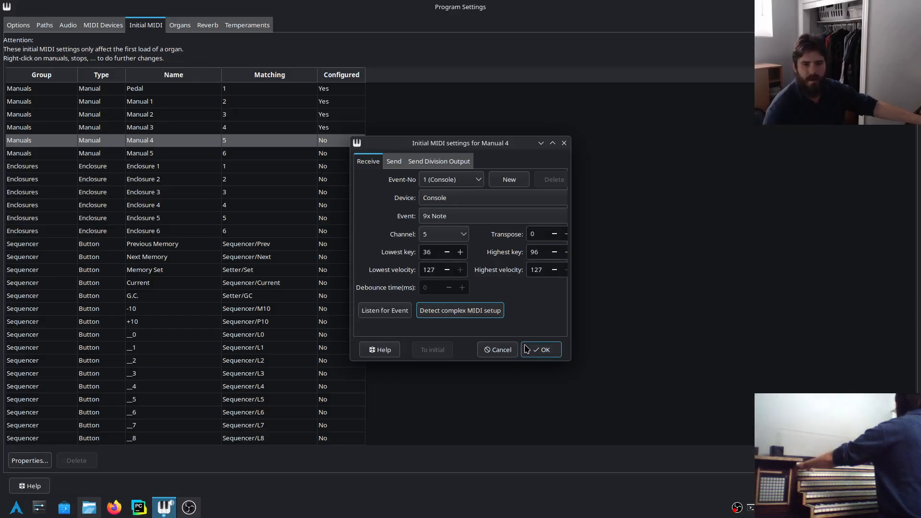
{"action": "left_click", "coordinate": [542, 349]}
- Configure Manual 5's initial MIDI receive event by complex MIDI setup detection, and apply the program settings
{"action": "key", "text": "Down"}
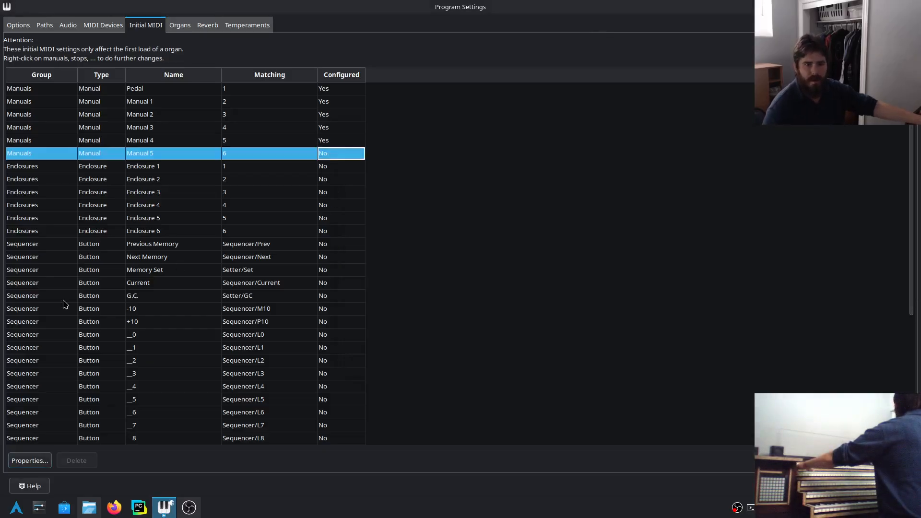
{"action": "left_click", "coordinate": [17, 465]}
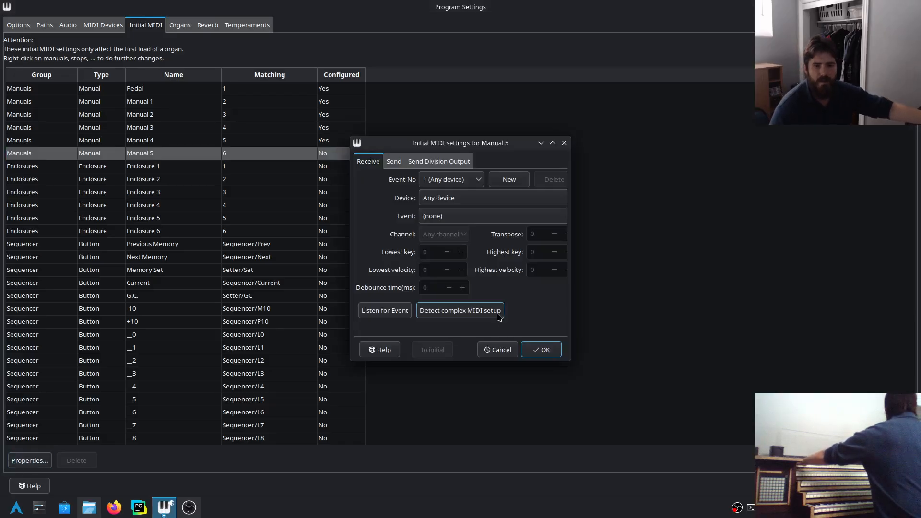
{"action": "left_click", "coordinate": [497, 312]}
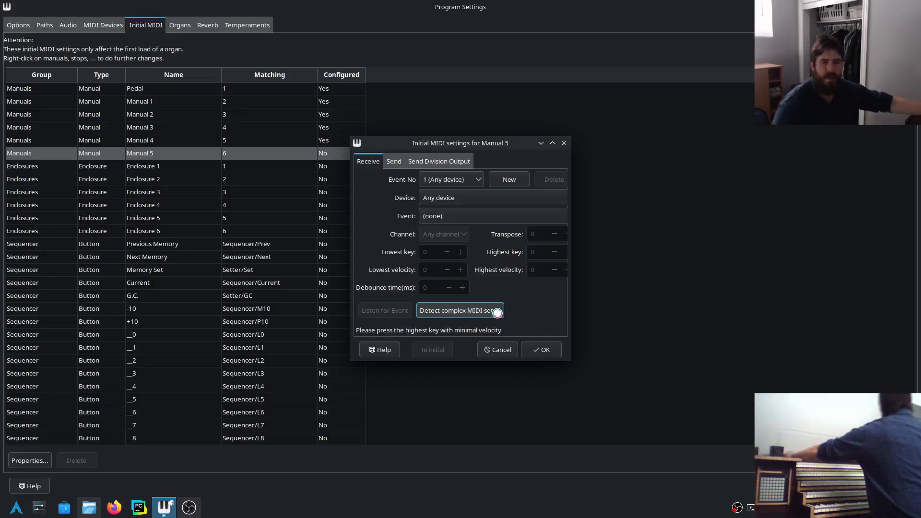
{"action": "left_click", "coordinate": [550, 353]}
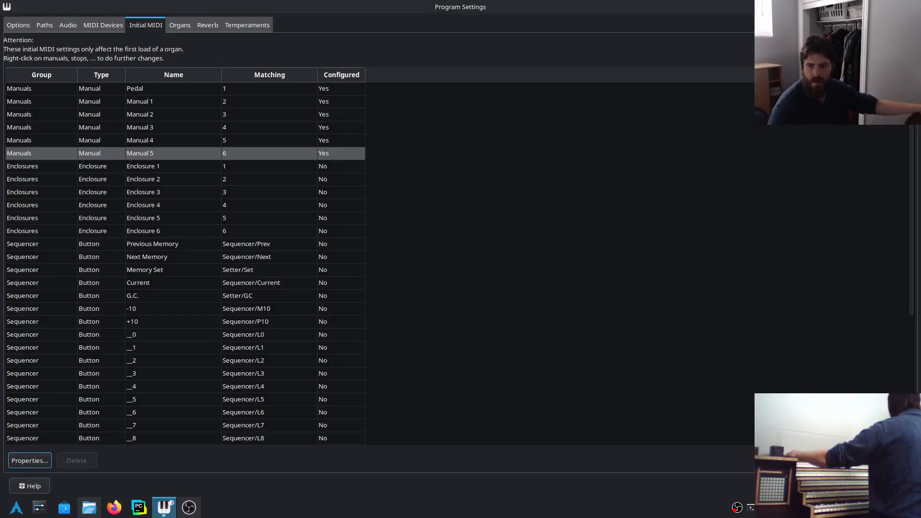
{"action": "key", "text": "Return"}
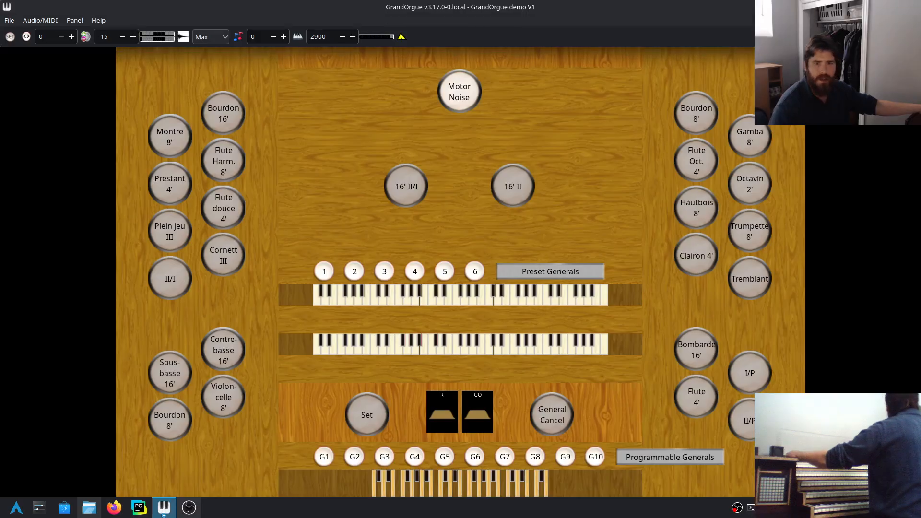